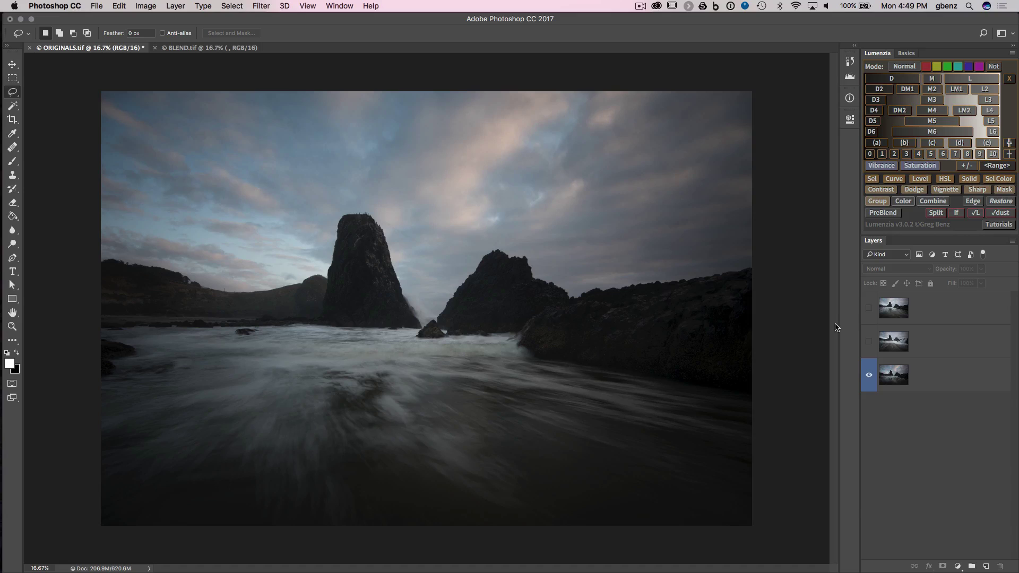
Outline the sky, then show the waterfall exposure layer and outline the waterfall.
mouse_move(592, 110)
mouse_down()
mouse_move(527, 103)
mouse_move(385, 177)
mouse_move(414, 273)
mouse_move(606, 250)
mouse_move(583, 151)
mouse_up()
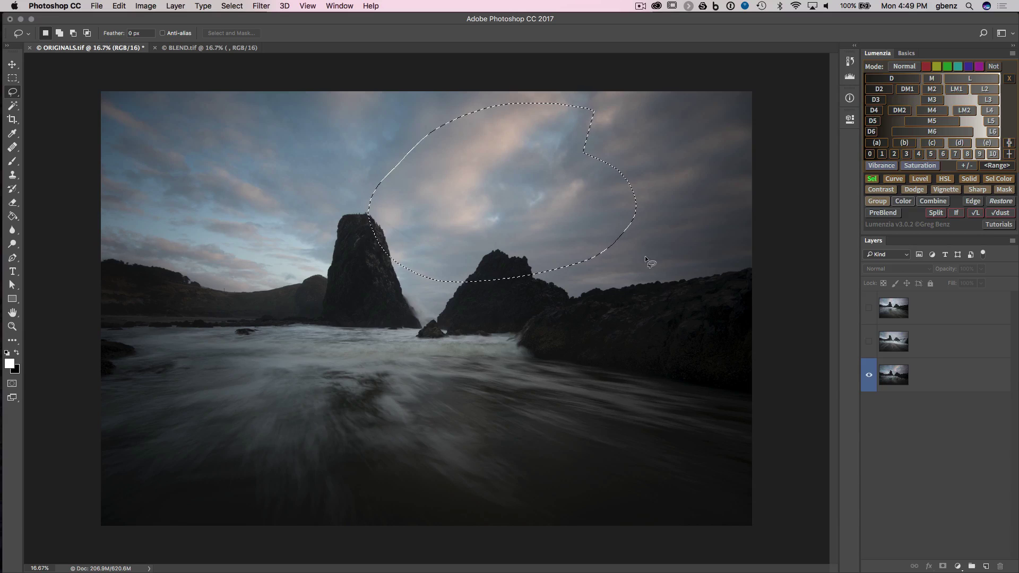
key(super+d)
click(869, 341)
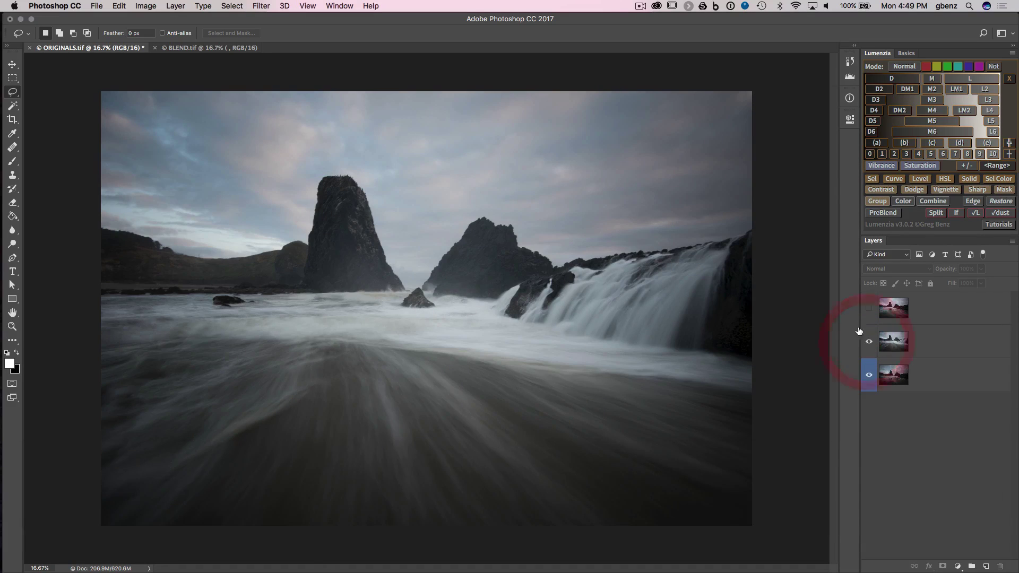
mouse_move(703, 239)
mouse_down()
mouse_move(545, 261)
mouse_move(500, 315)
mouse_move(621, 362)
mouse_move(730, 343)
mouse_move(737, 262)
mouse_up()
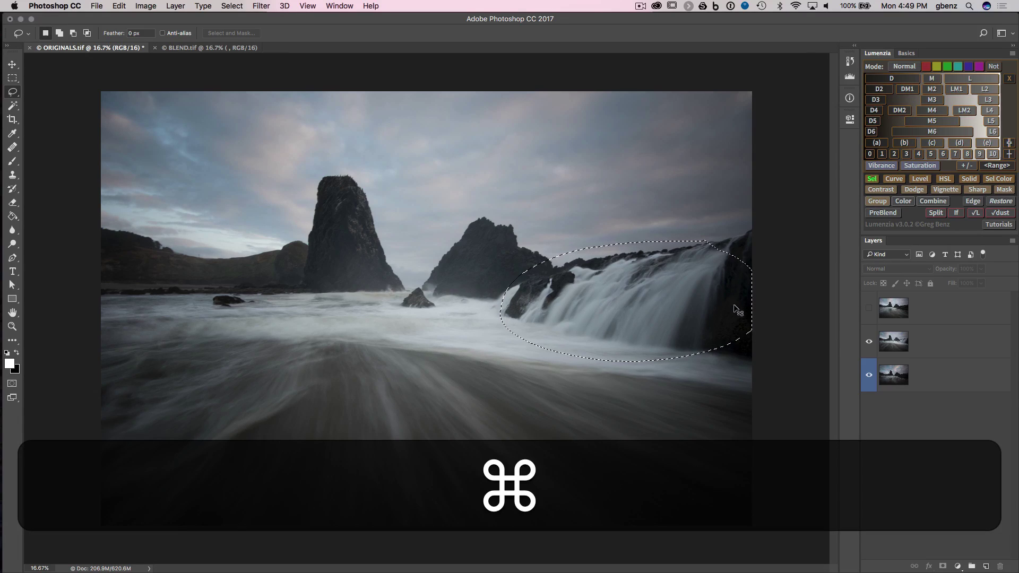
key(super+d)
Show the top exposure layer and outline the smooth foreground water.
click(873, 309)
mouse_move(584, 350)
mouse_down()
mouse_move(192, 367)
mouse_move(575, 528)
mouse_move(563, 344)
mouse_up()
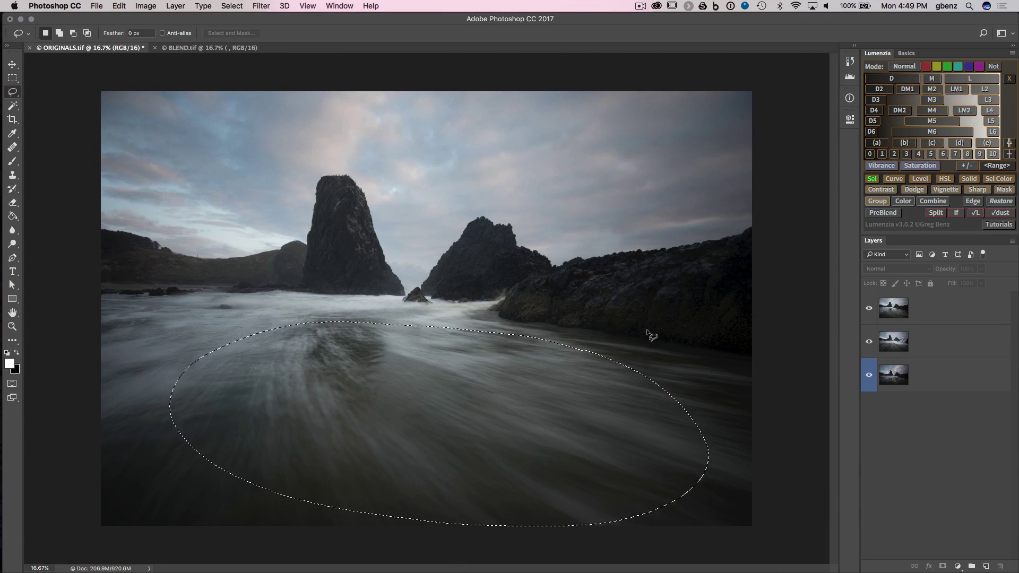
key(super+d)
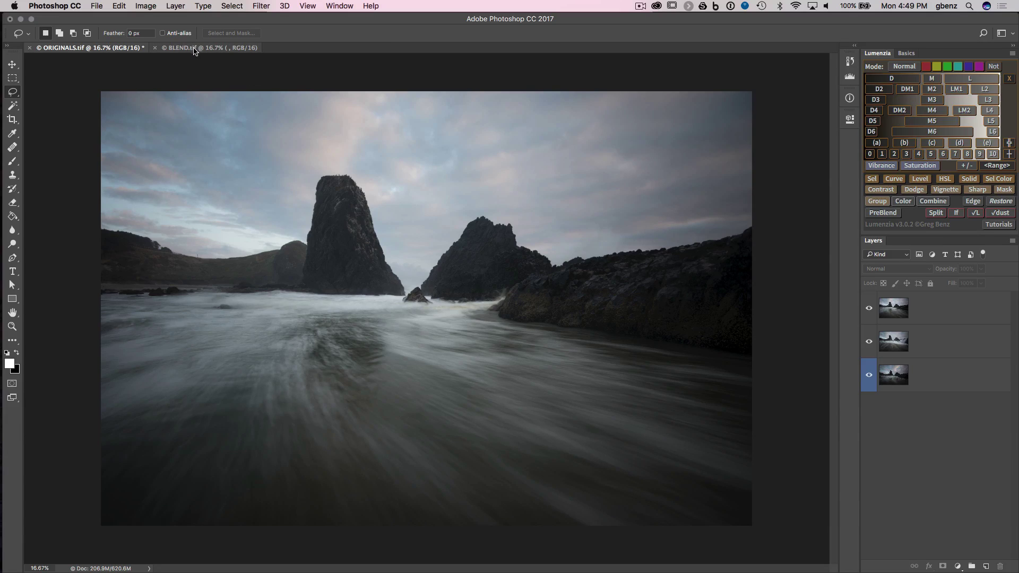
Switch to BLEND.tif and outline the main sea stack and the waterfall's right edge.
click(197, 49)
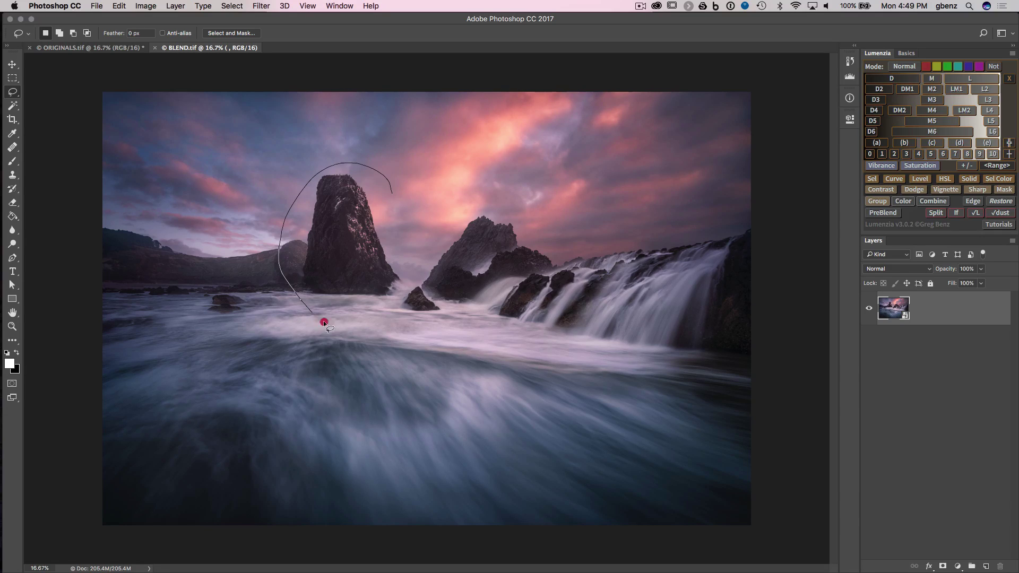
drag(422, 241, 399, 190)
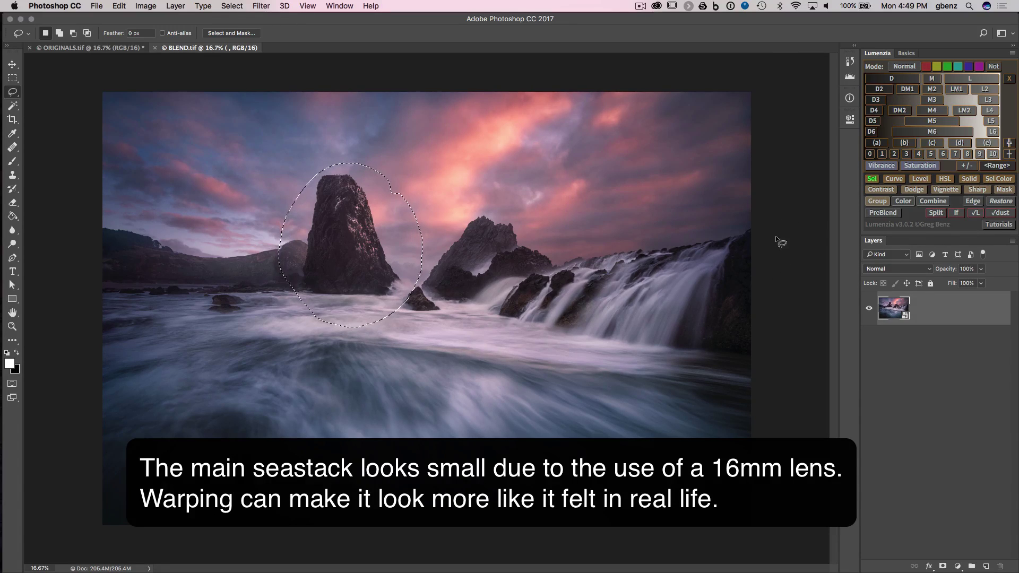
mouse_move(776, 237)
mouse_down()
mouse_move(705, 264)
mouse_move(727, 342)
mouse_move(790, 276)
mouse_up()
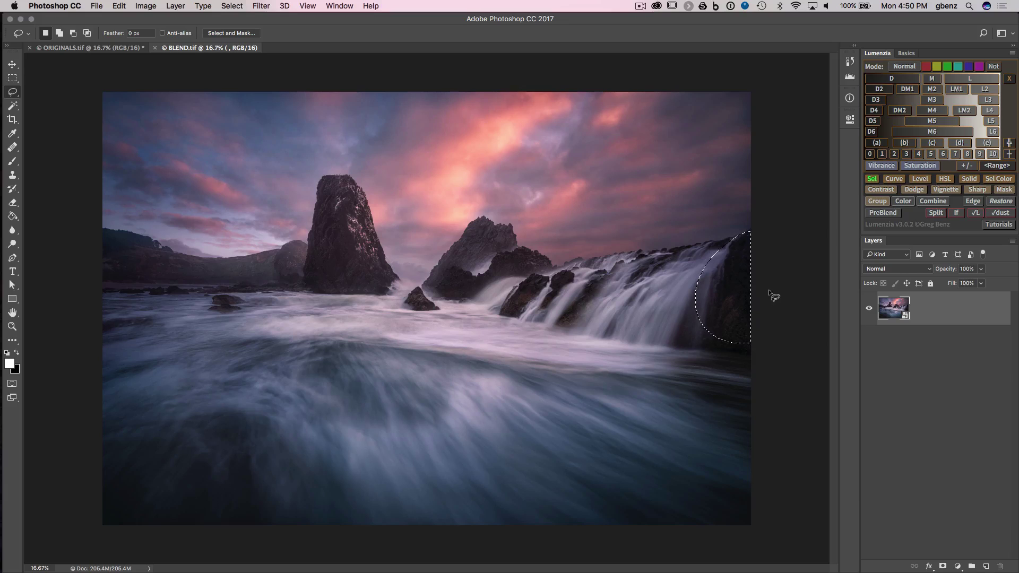
key(super+d)
click(119, 6)
mouse_move(150, 214)
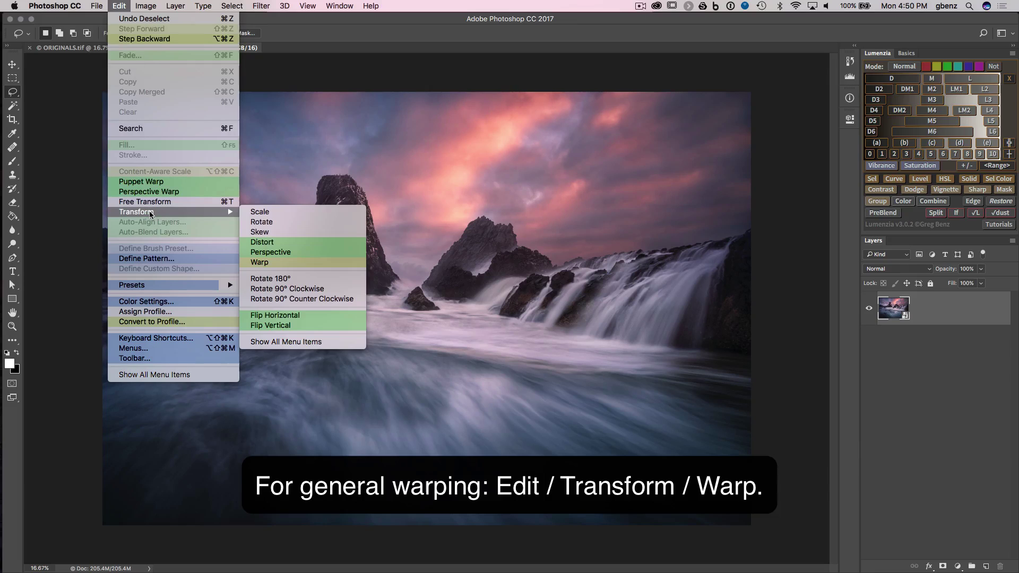
click(273, 261)
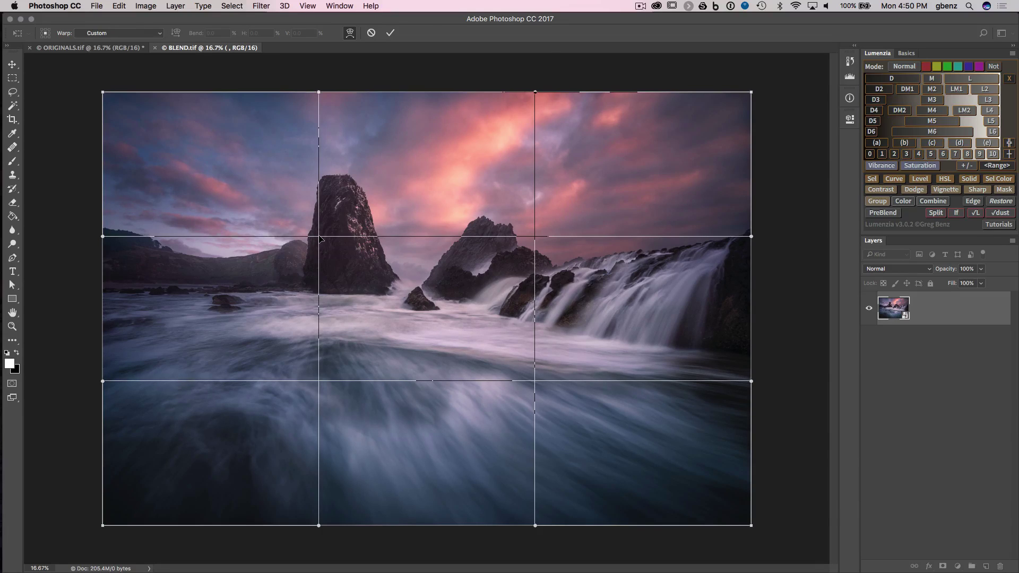
mouse_move(321, 238)
mouse_down()
mouse_move(319, 209)
mouse_move(287, 255)
mouse_move(268, 223)
mouse_move(312, 239)
mouse_up()
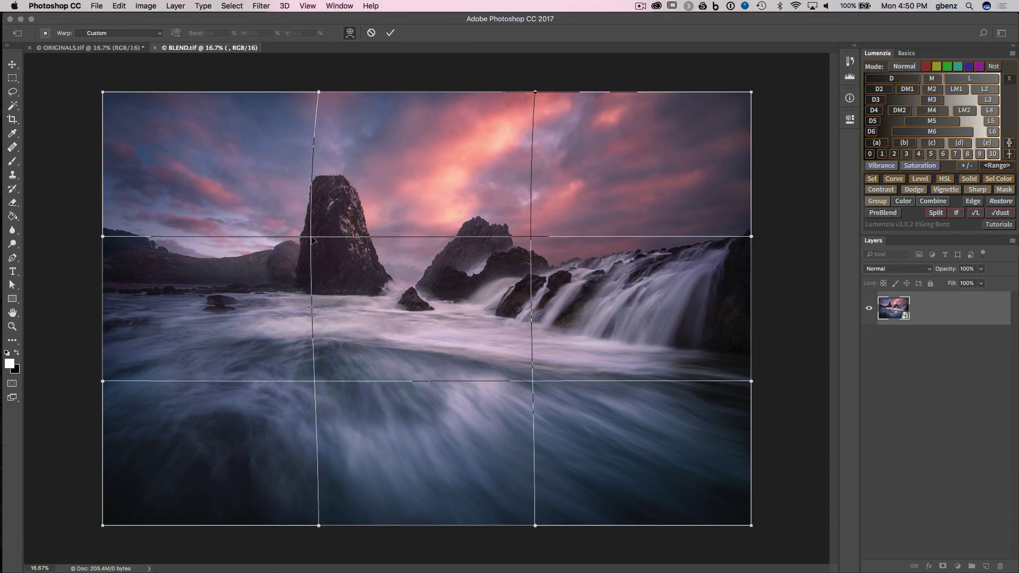
click(312, 240)
drag(348, 93, 348, 58)
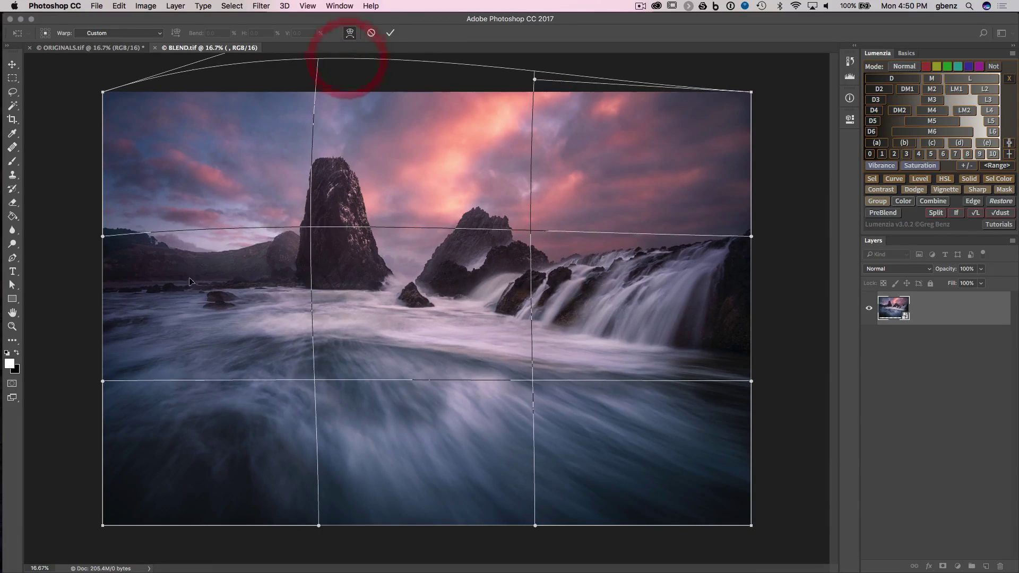
drag(104, 304, 58, 304)
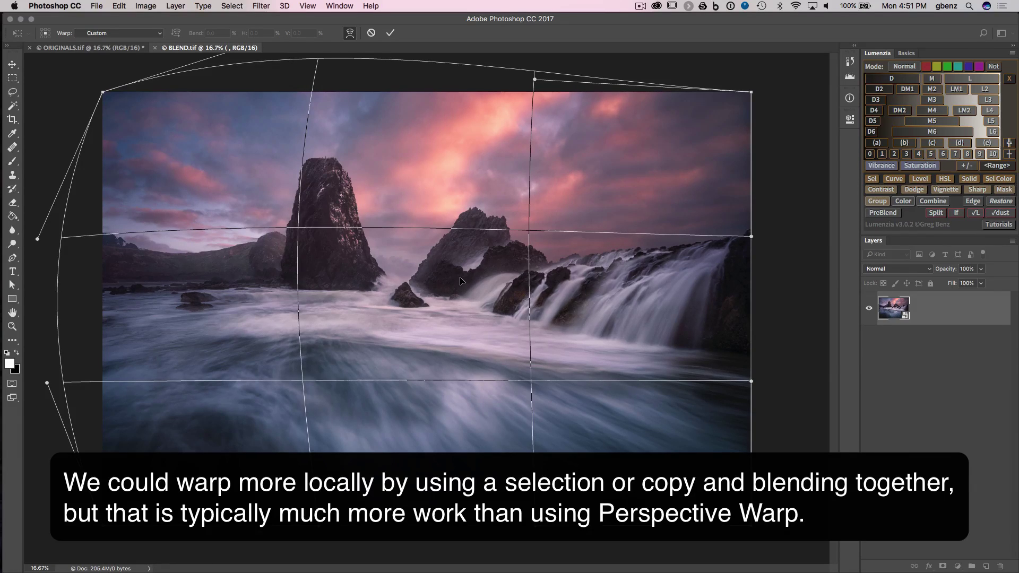
click(390, 33)
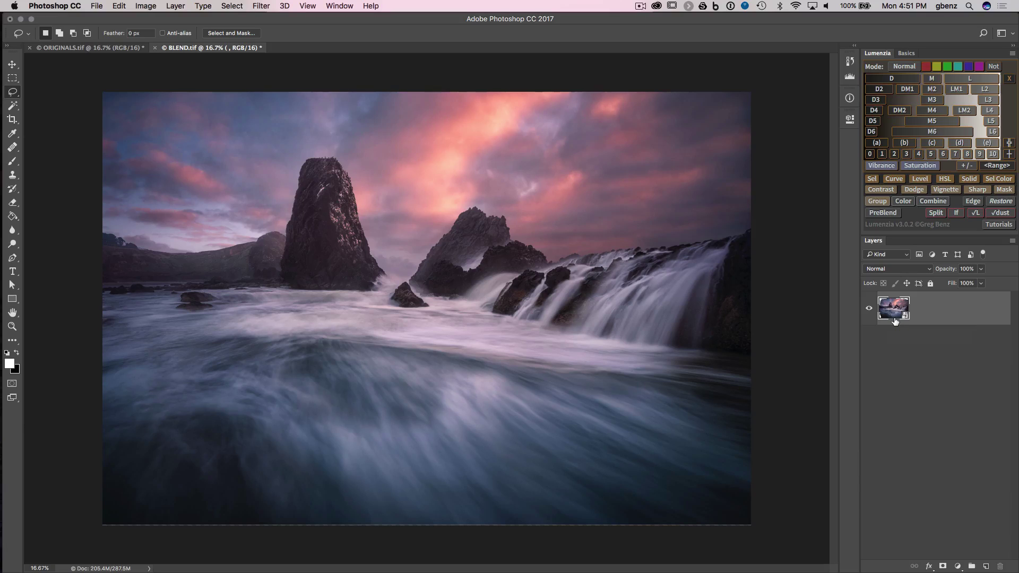
Undo the earlier warp and start Perspective Warp from the Edit menu.
key(super+z)
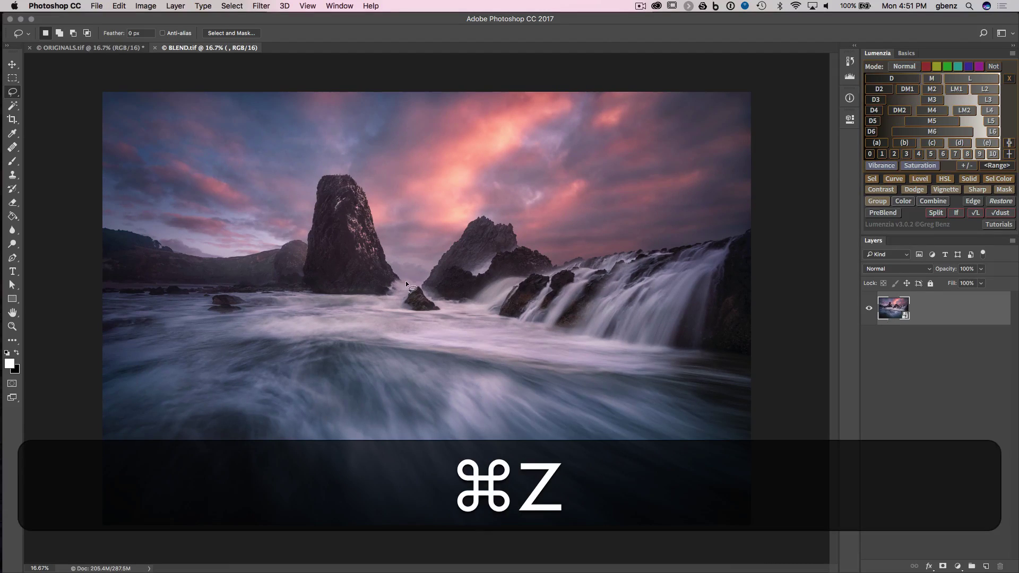
click(119, 6)
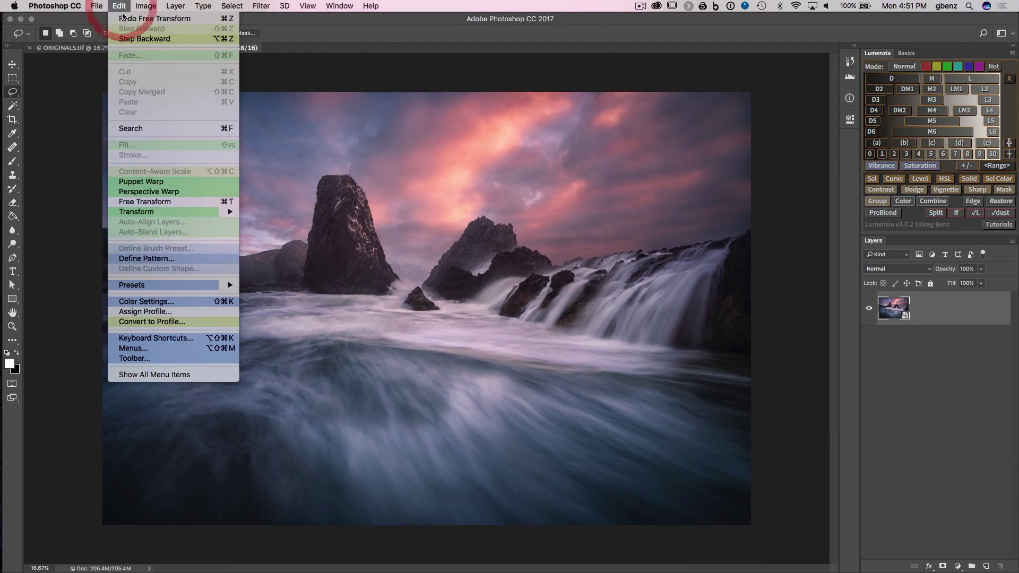
click(152, 192)
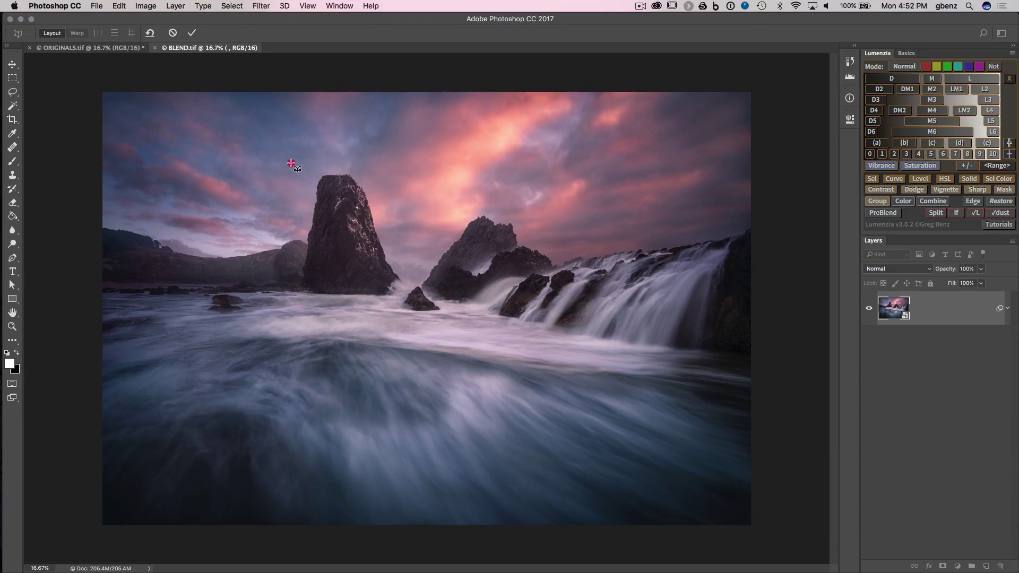
Draw a perspective grid around the sea stack and pull its top corners in Warp mode.
drag(291, 163, 412, 311)
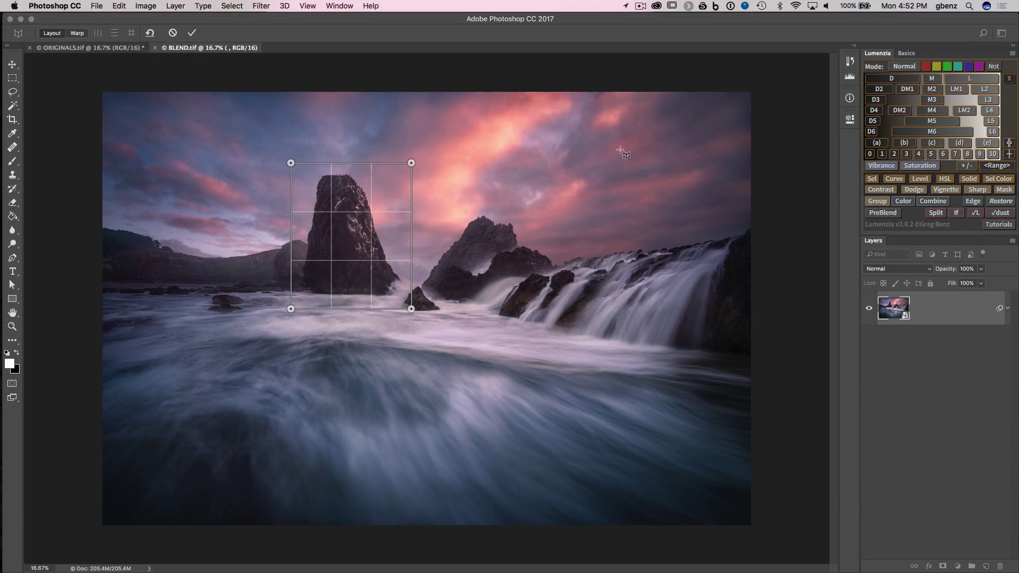
click(78, 34)
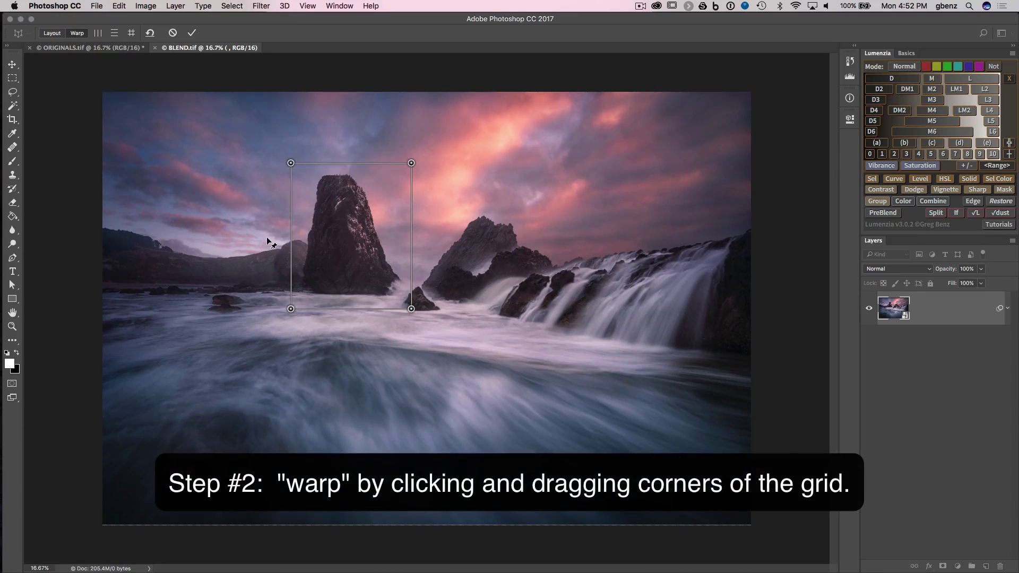
mouse_move(292, 164)
mouse_down()
mouse_move(273, 153)
mouse_move(291, 170)
mouse_move(287, 149)
mouse_up()
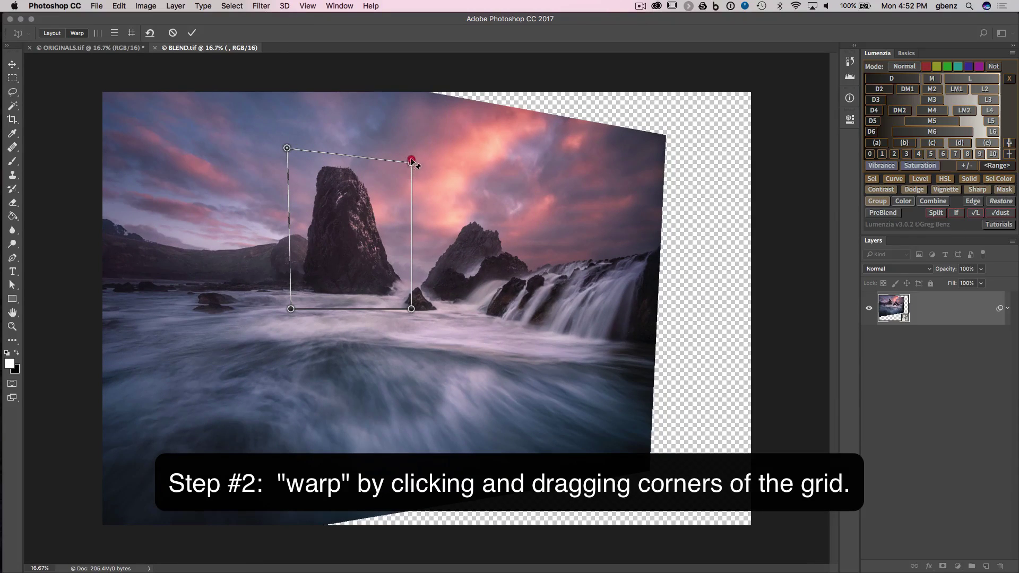
drag(411, 160, 412, 148)
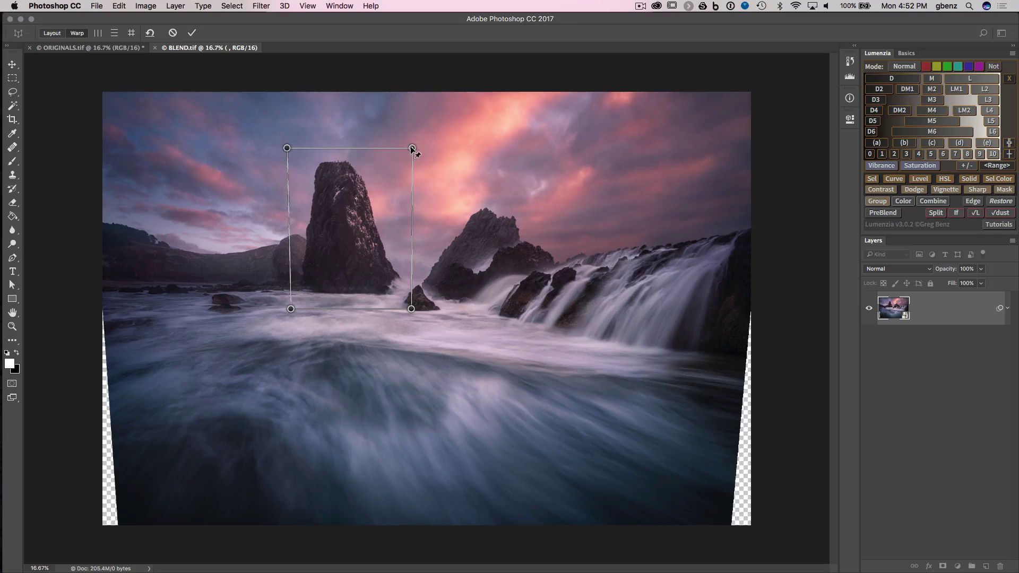
mouse_move(411, 148)
mouse_down()
mouse_move(369, 176)
mouse_move(431, 154)
mouse_move(403, 172)
mouse_move(407, 154)
mouse_up()
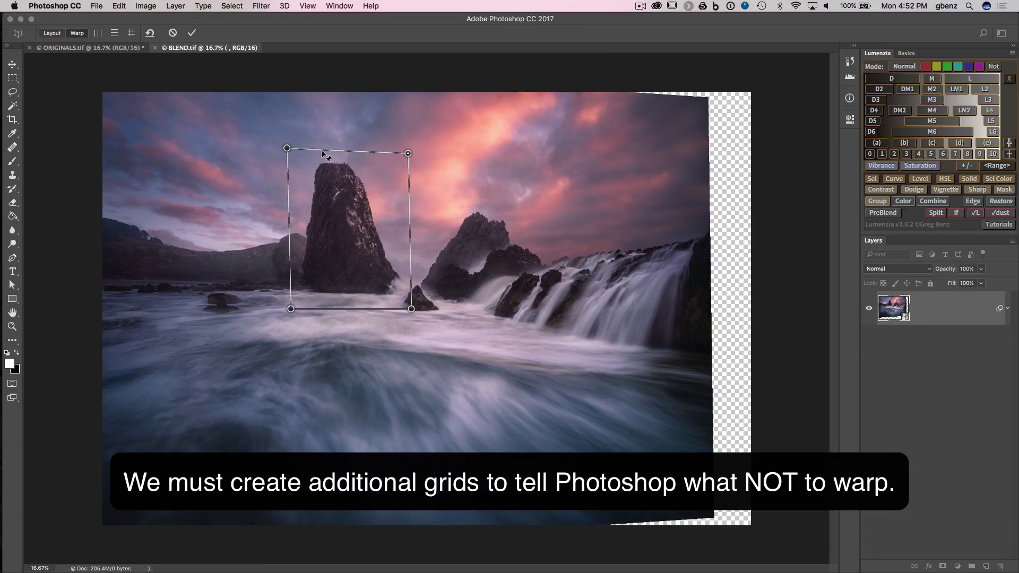
Remove the warping and, in Layout mode, add a connected grid above reaching into the sky.
click(150, 34)
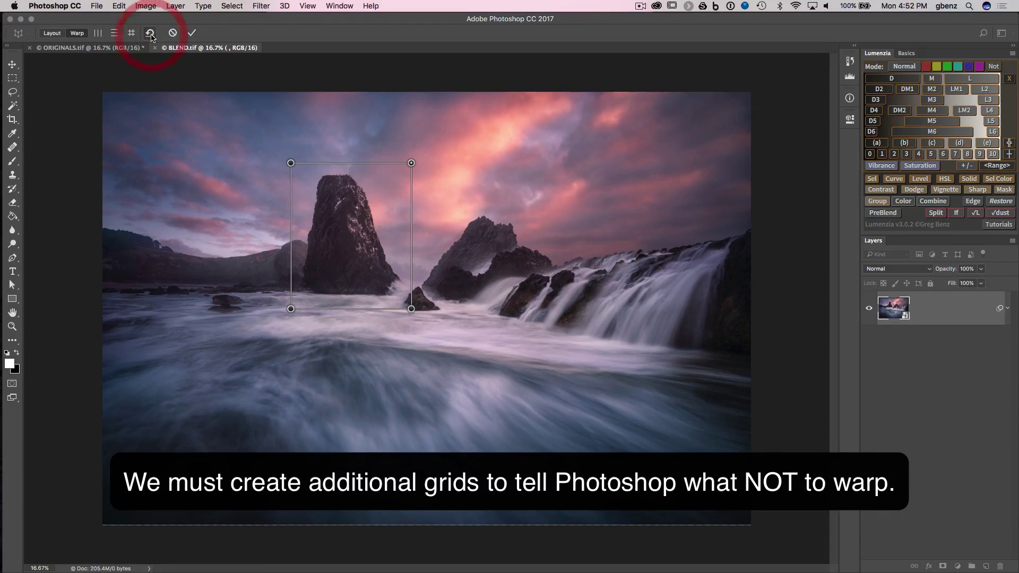
click(52, 33)
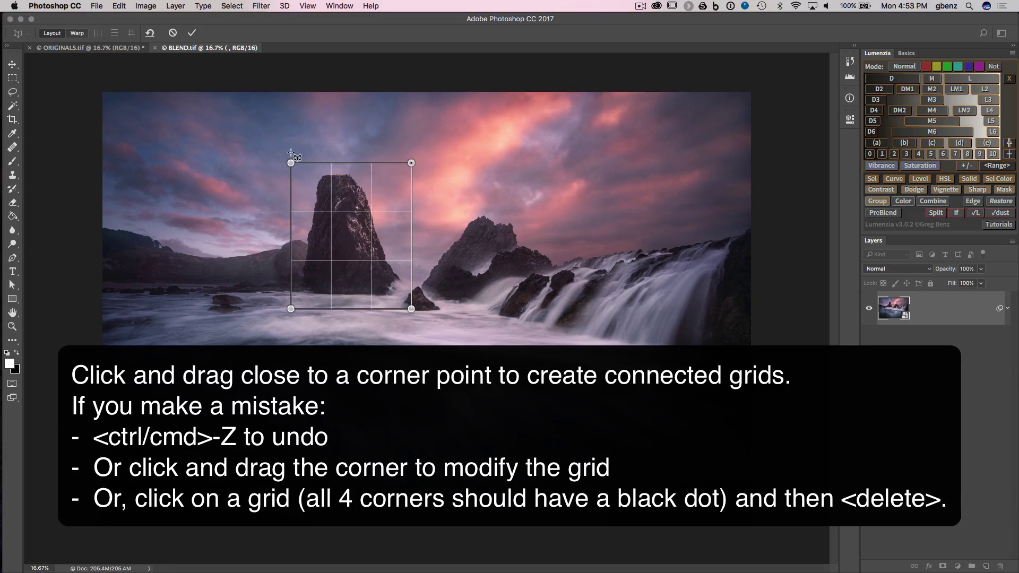
drag(292, 154, 411, 86)
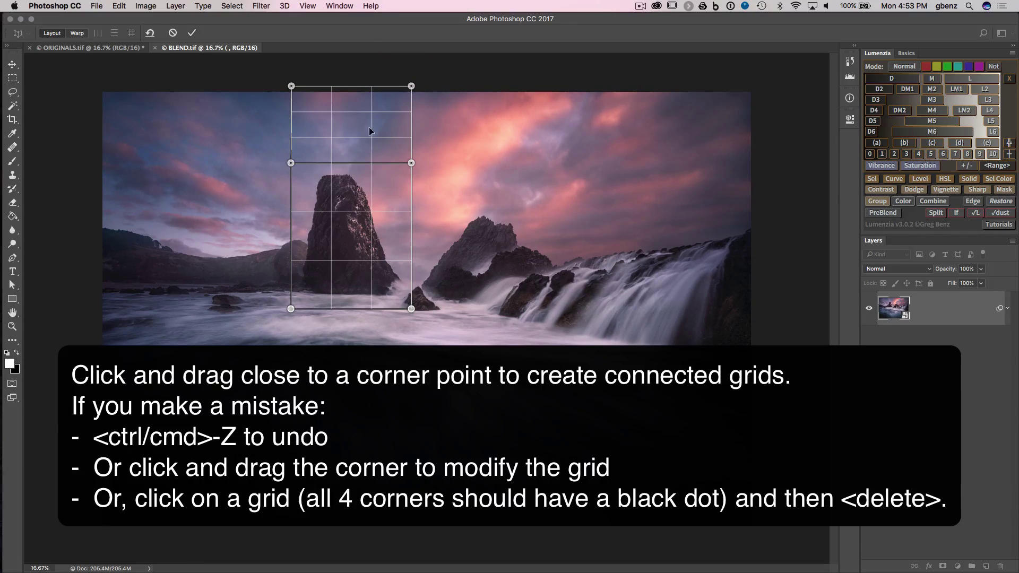
mouse_move(359, 164)
mouse_down()
mouse_move(340, 226)
mouse_move(453, 157)
mouse_move(356, 167)
mouse_up()
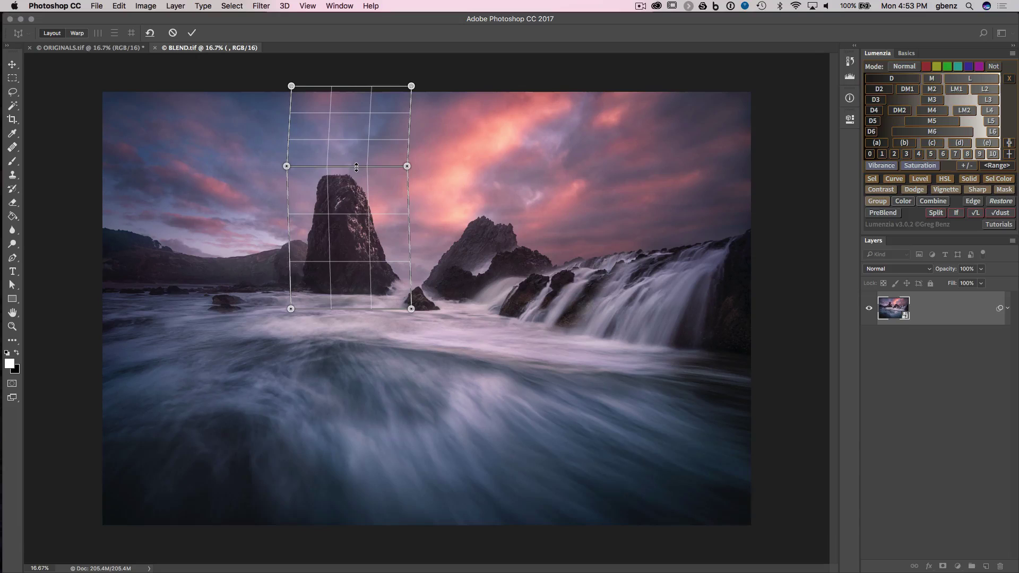
key(super+z)
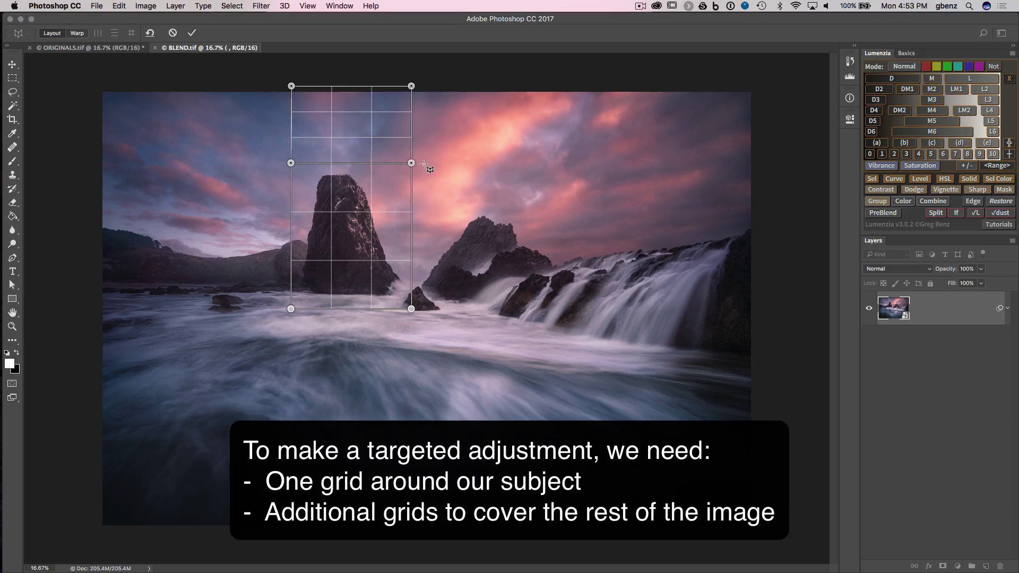
Add grids over the upper-right sky, rocks and waterfall, and lower-right water, aligned to the others.
drag(424, 164, 758, 85)
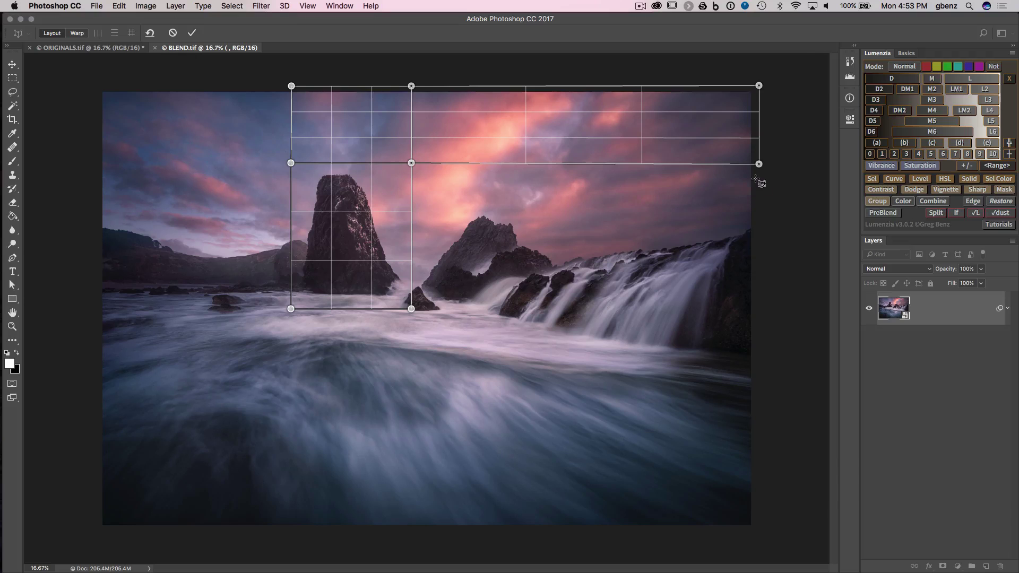
drag(759, 175, 420, 314)
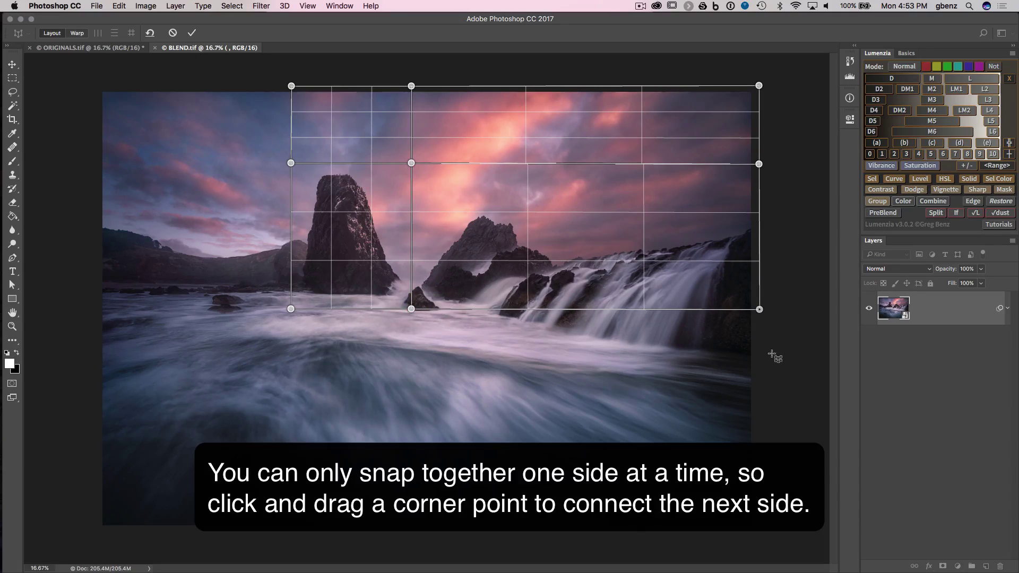
drag(761, 321, 412, 530)
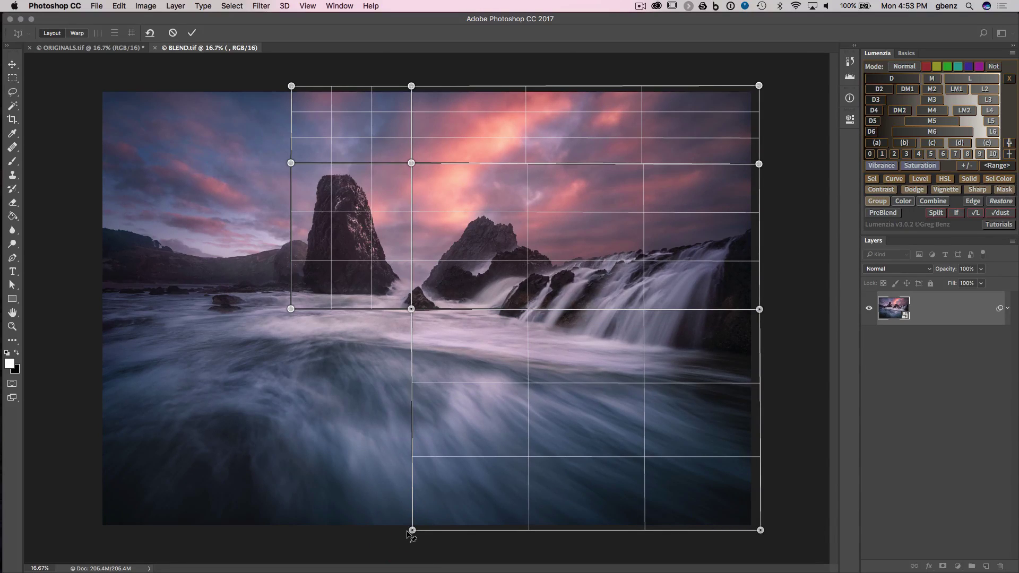
drag(402, 530, 289, 311)
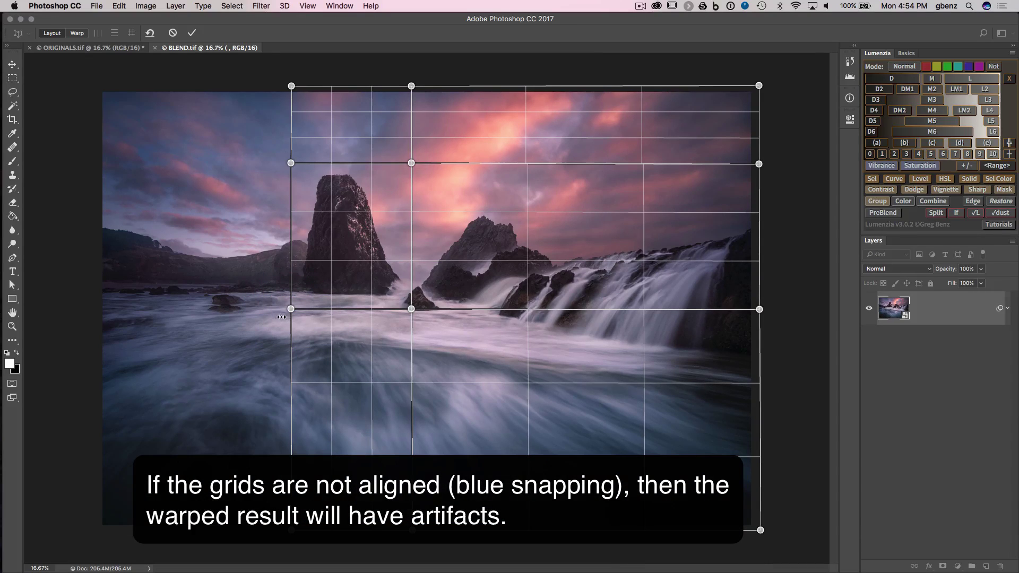
Add grids over the lower-left water and left shoreline, snapping their edges to the main grid.
drag(281, 318, 92, 530)
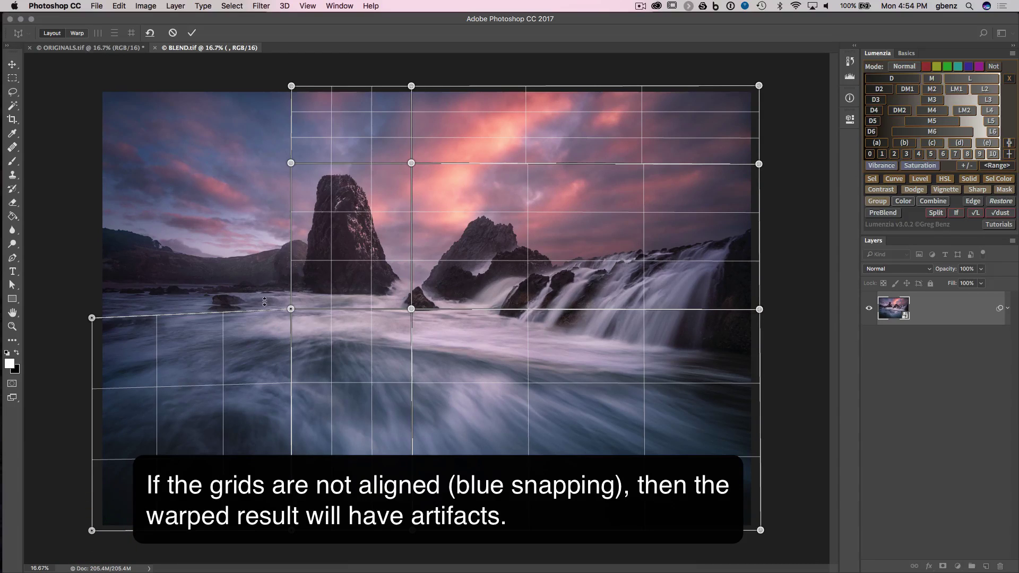
drag(92, 318, 94, 309)
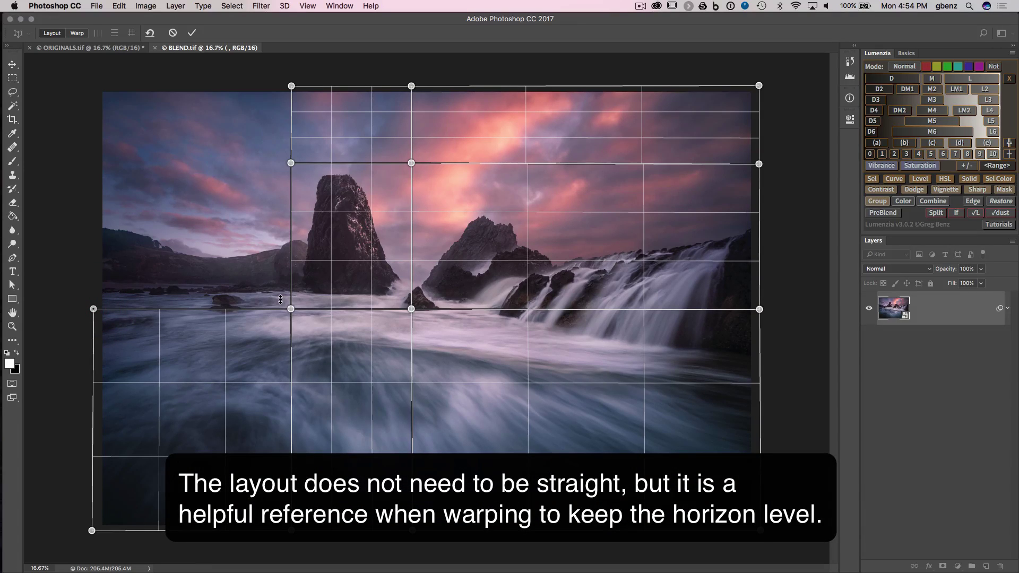
drag(279, 297, 93, 161)
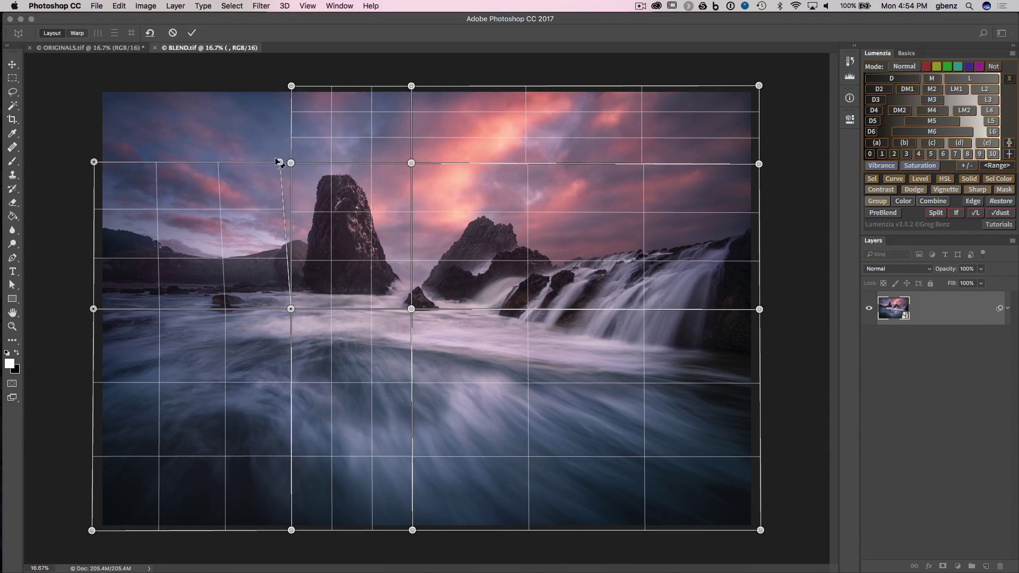
drag(282, 161, 287, 160)
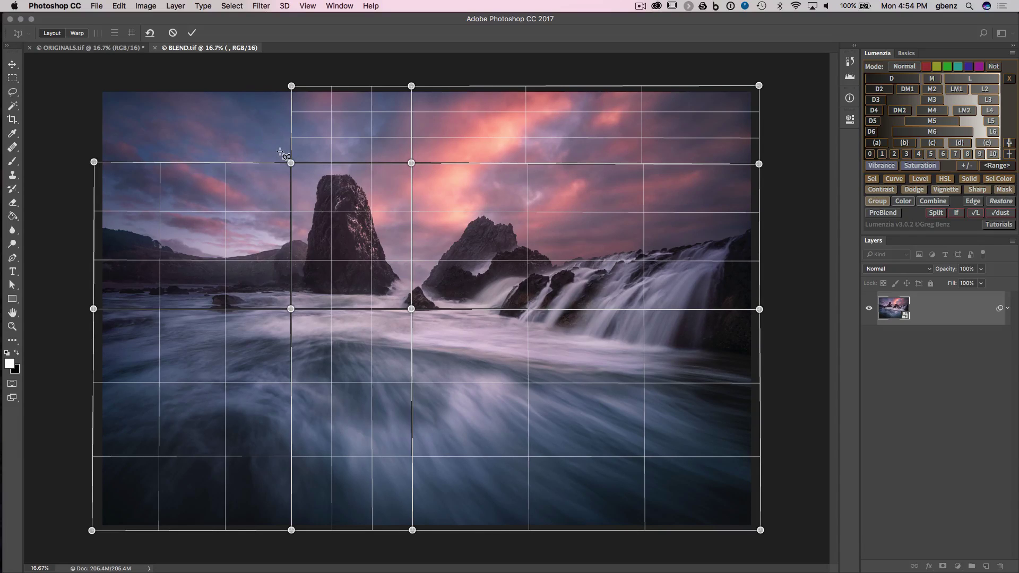
Add an upper-left sky grid joined to the main grid, undoing a stray grid-line shift.
drag(280, 151, 94, 79)
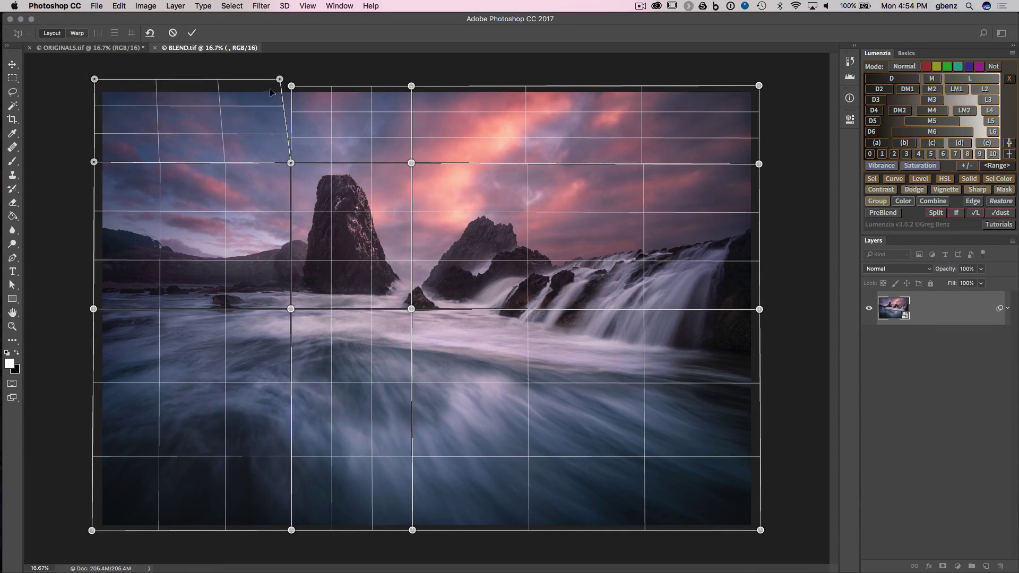
drag(279, 79, 291, 85)
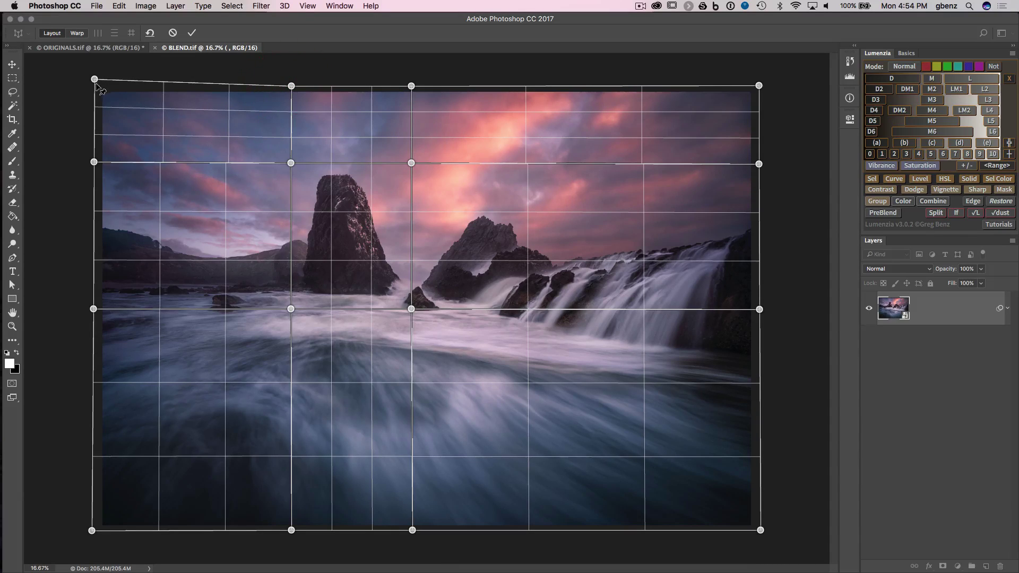
drag(94, 79, 92, 83)
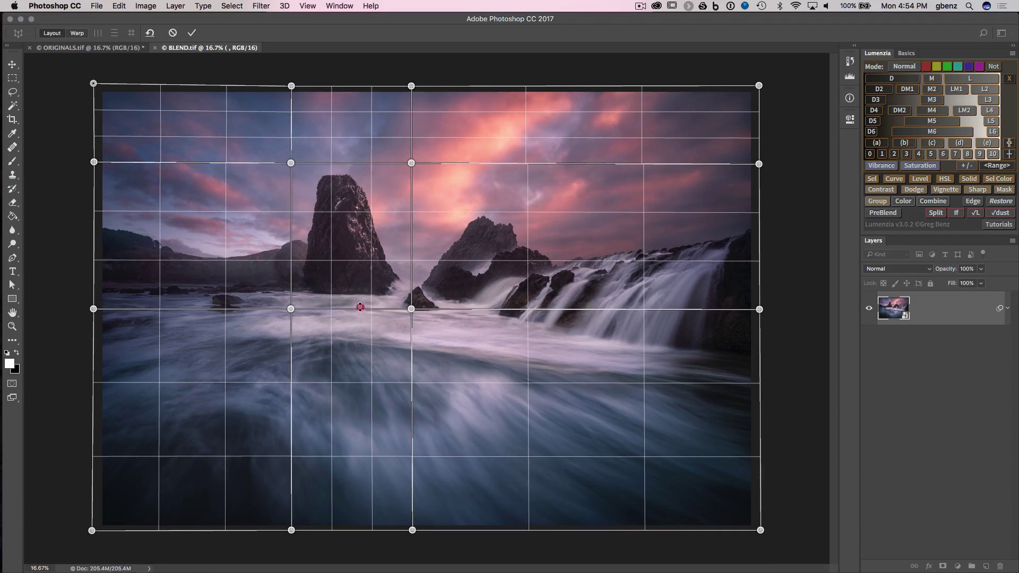
drag(360, 307, 363, 308)
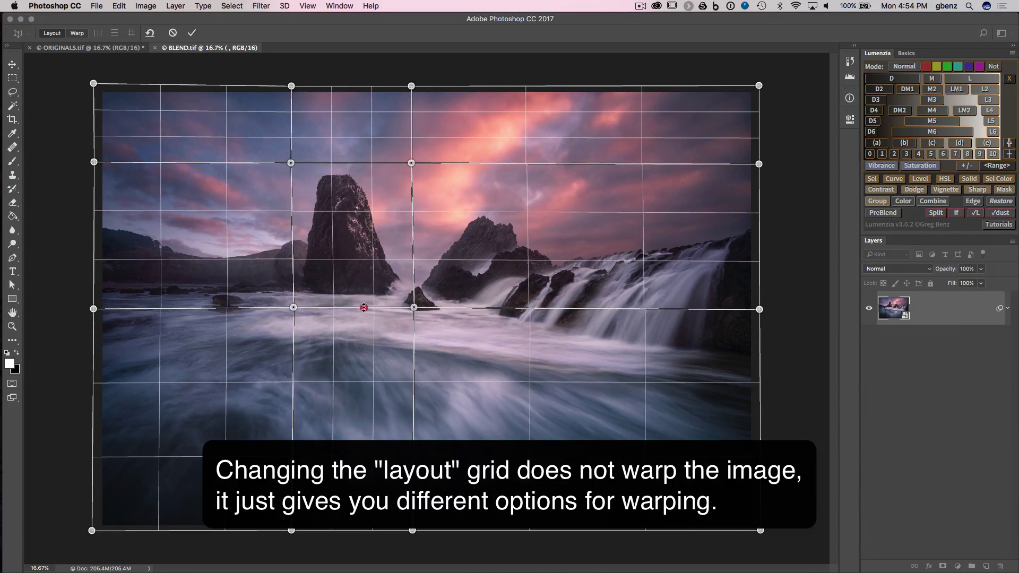
key(super+z)
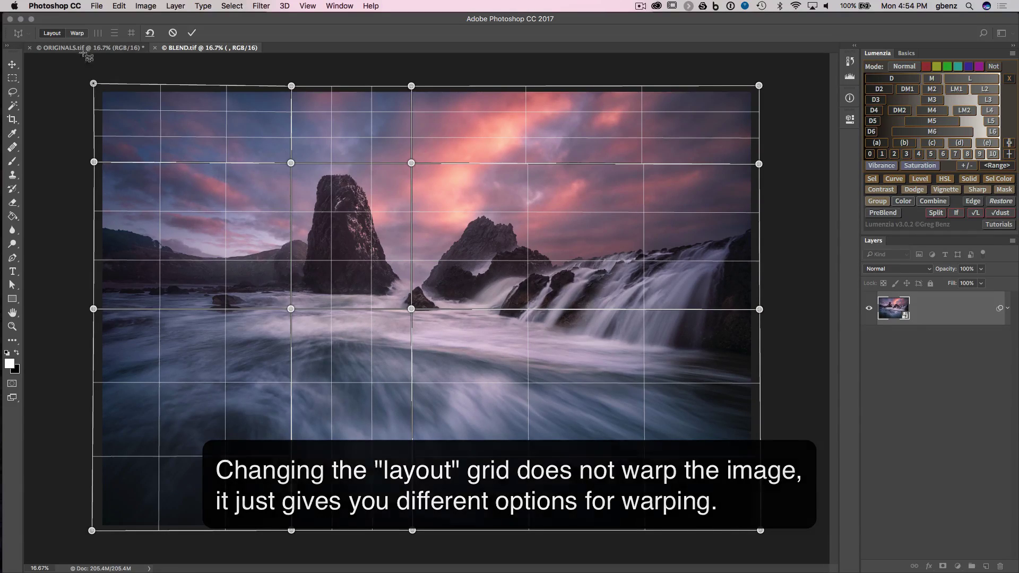
Switch to Warp mode, try Automatically Level, then remove the warping to reset.
click(76, 33)
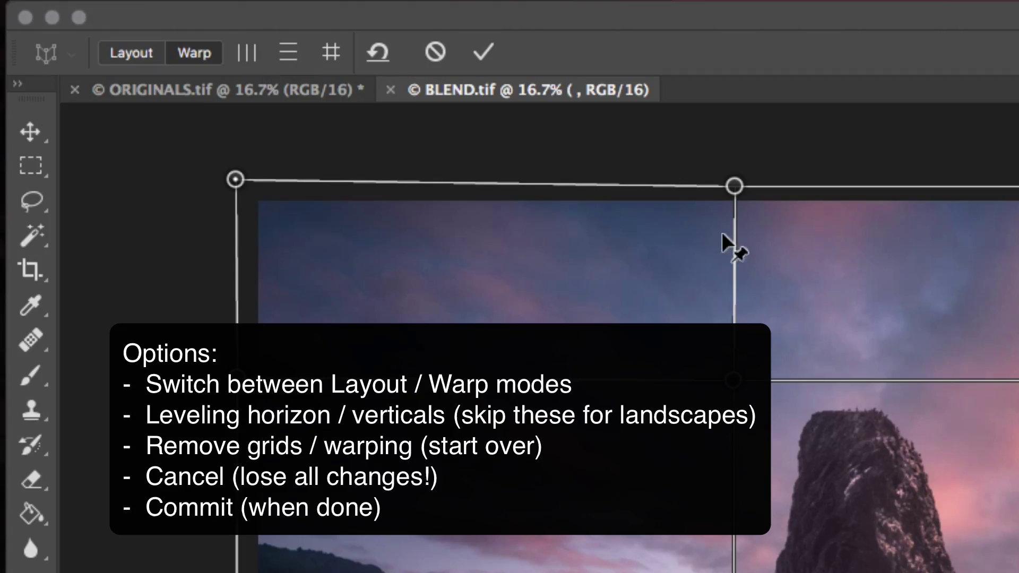
click(330, 54)
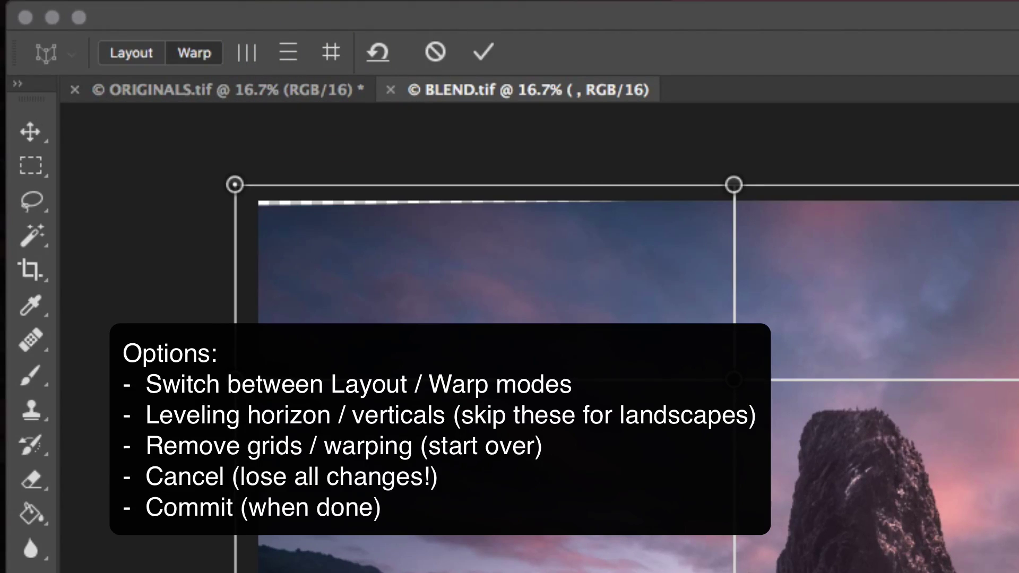
click(380, 47)
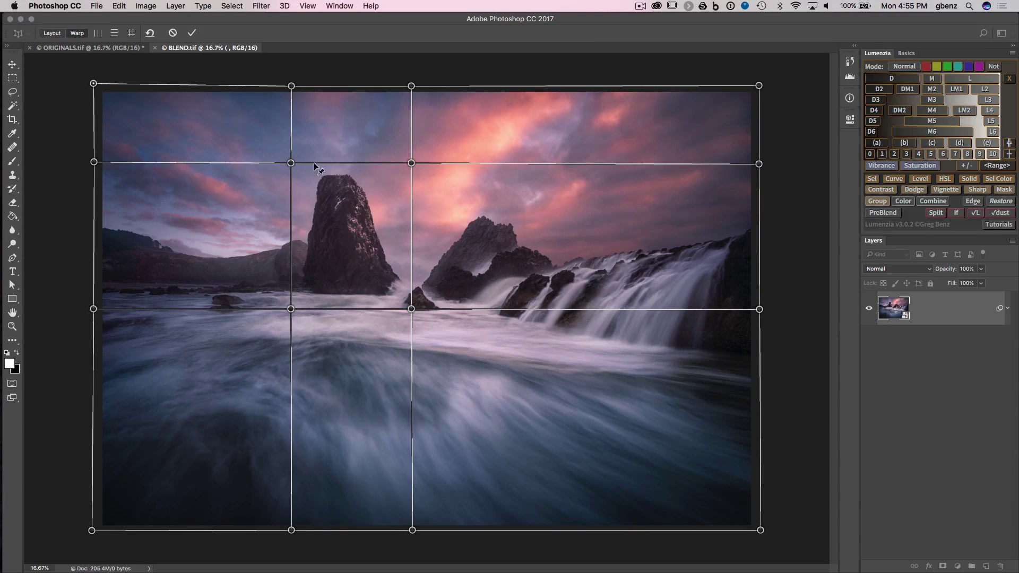
Raise the sea stack cell's top corners and nudge its central pin.
drag(291, 163, 288, 144)
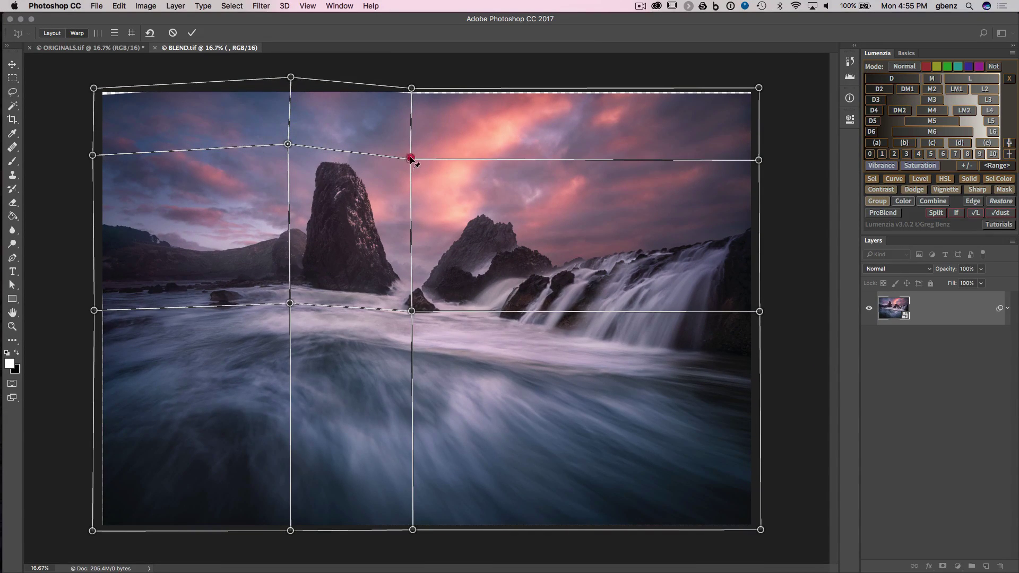
drag(410, 158, 413, 146)
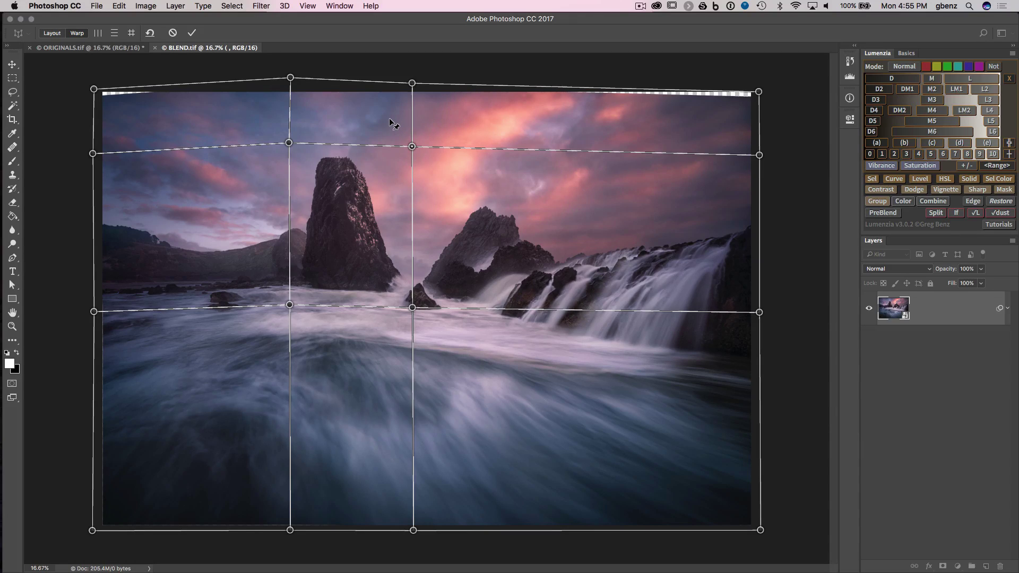
drag(412, 308, 415, 313)
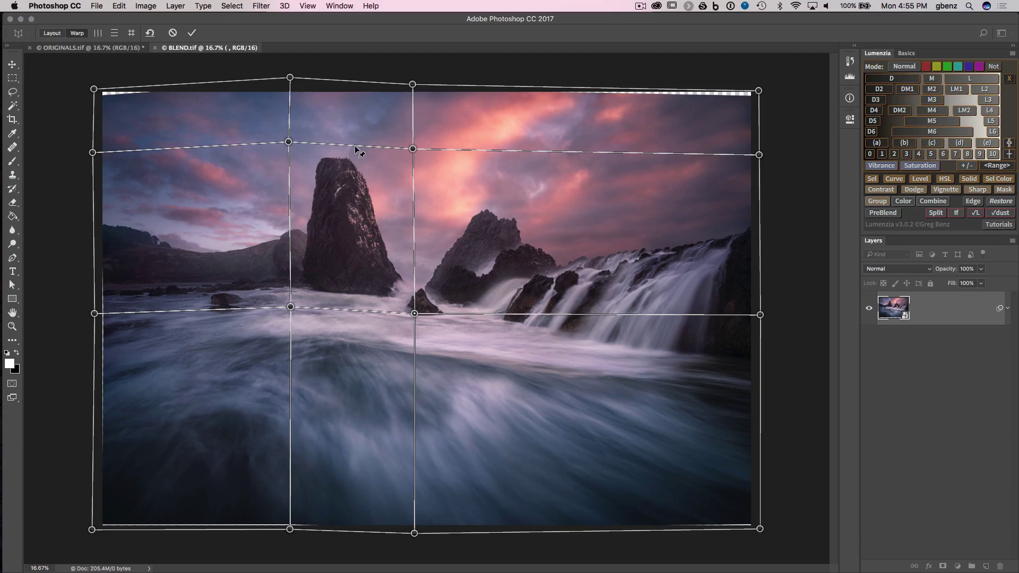
Level the cell's top and bottom edges and make its left edge vertical.
key(shift)
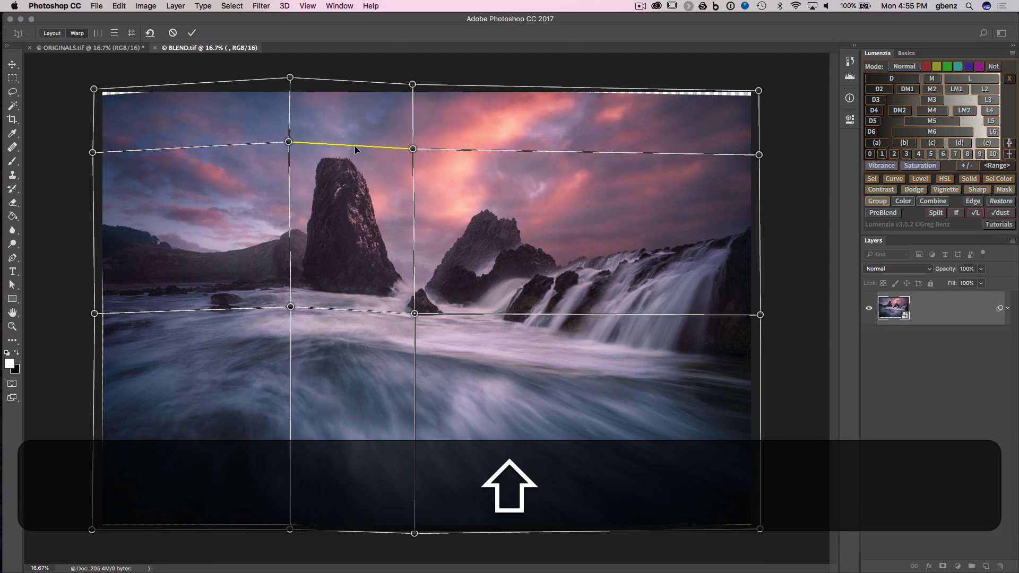
shift+click(354, 146)
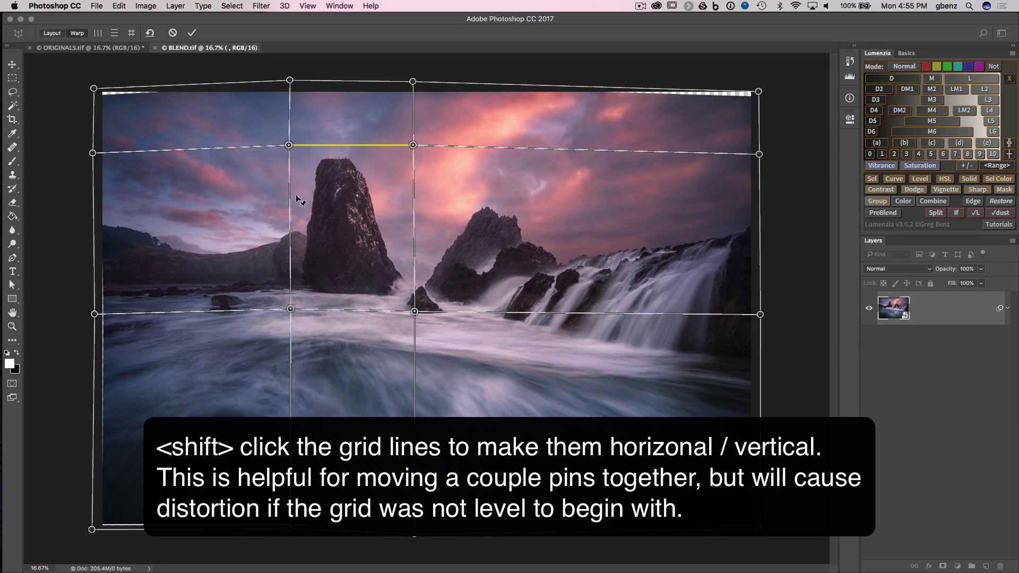
shift+click(290, 216)
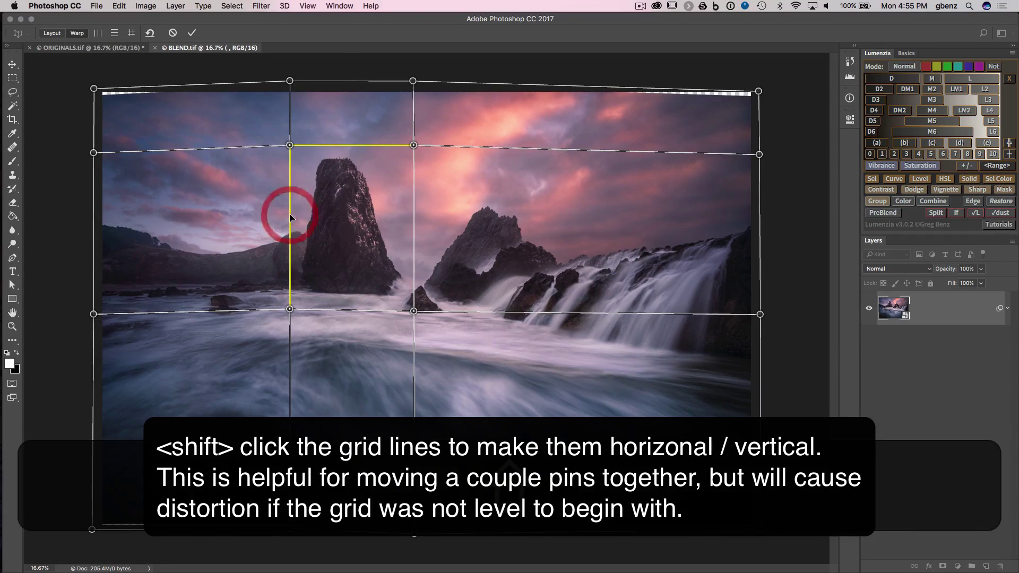
shift+click(347, 312)
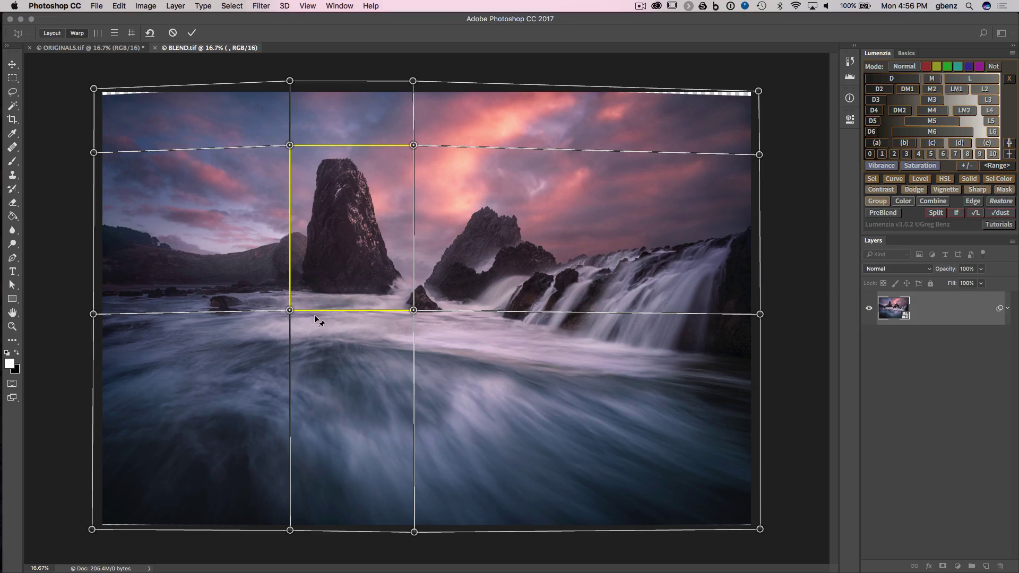
Pull the sea stack cell's pins outward and up, unlocking its bottom edge to widen the bottom-left pin.
drag(289, 310, 281, 319)
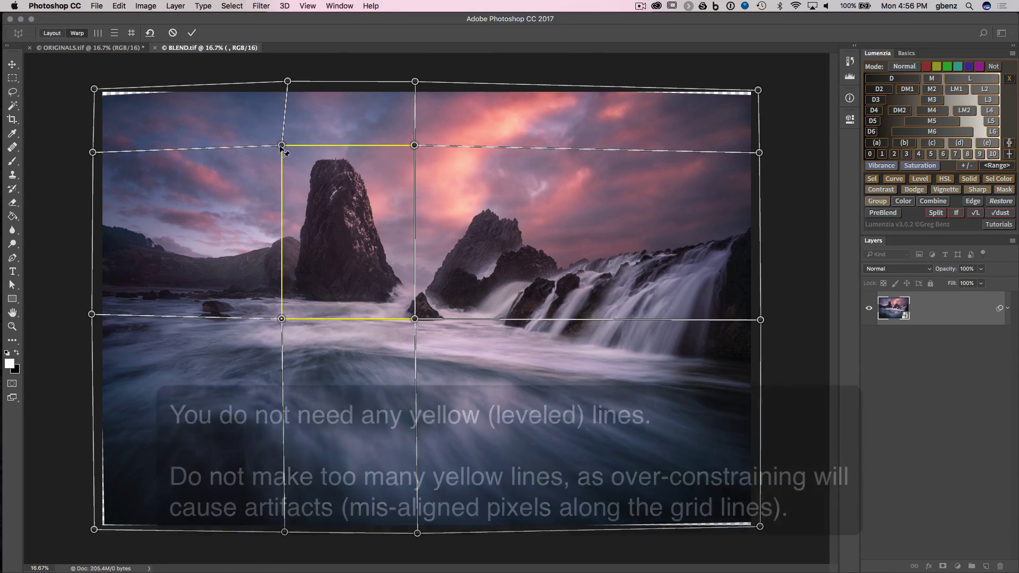
drag(281, 145, 277, 143)
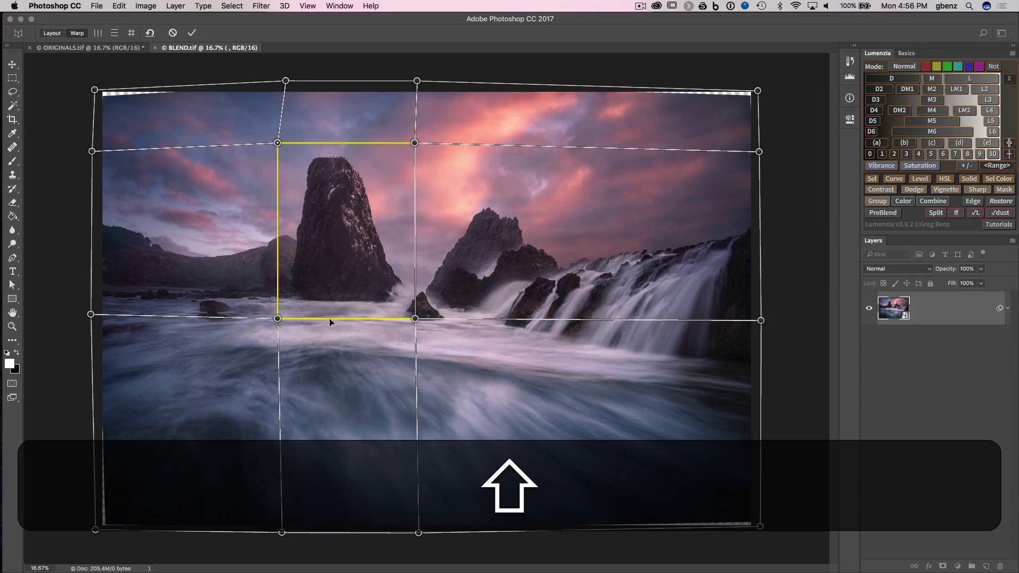
shift+click(330, 318)
shift+click(330, 317)
shift+click(329, 319)
drag(277, 318, 272, 322)
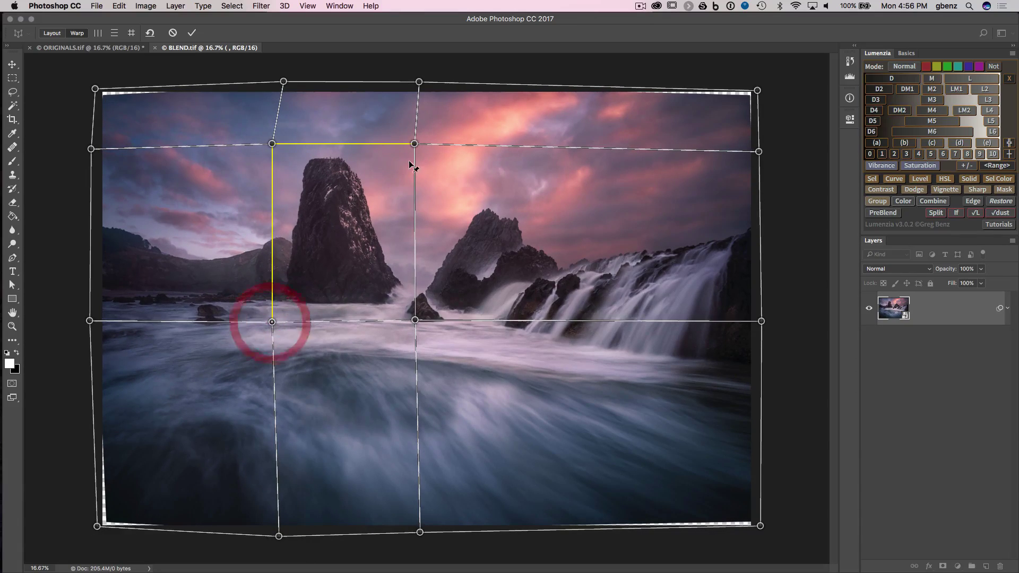
drag(272, 144, 269, 147)
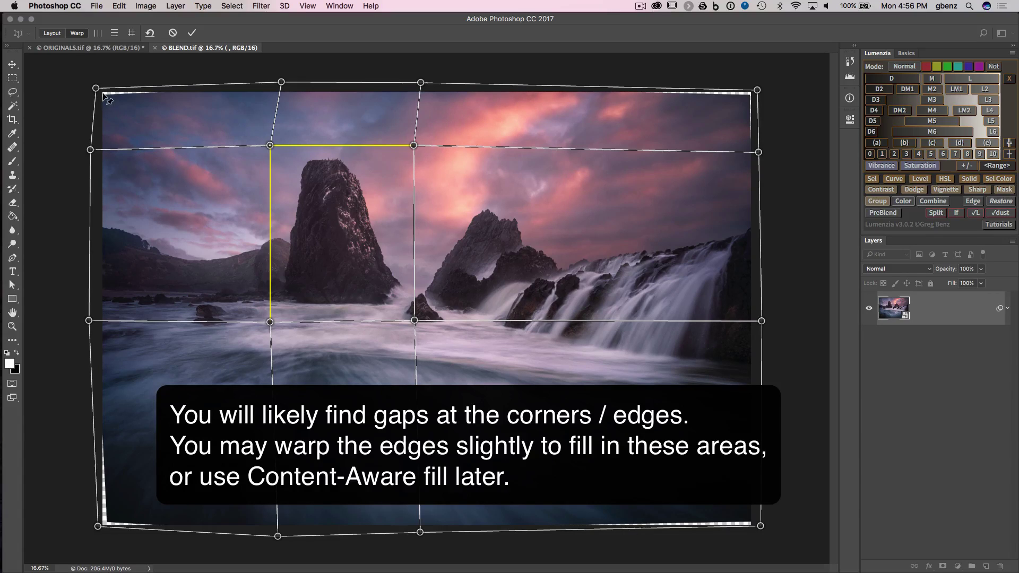
Pull the outer corner and right-edge pins slightly outward to fill the canvas-edge gaps.
drag(102, 93, 98, 90)
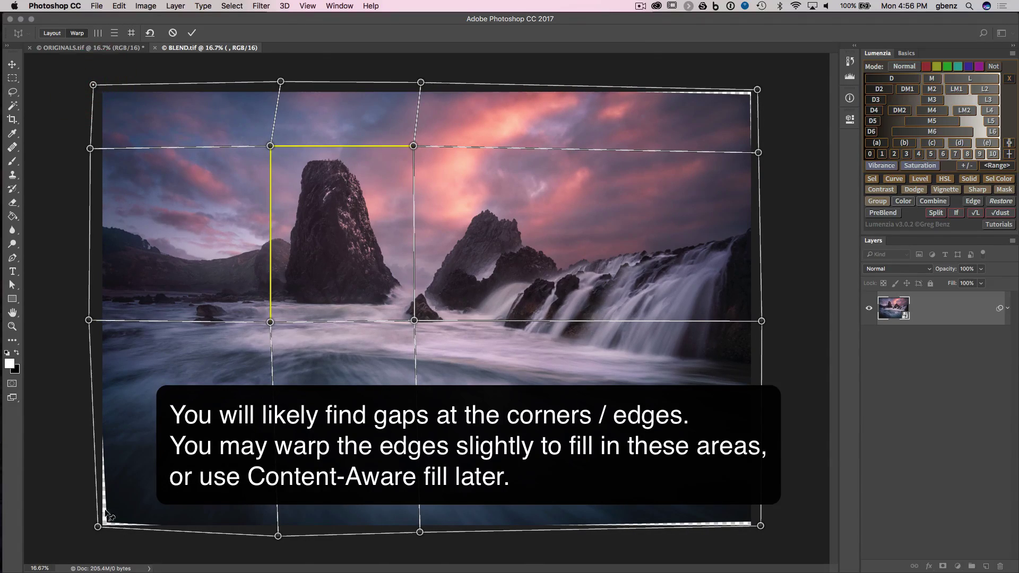
drag(98, 527, 91, 532)
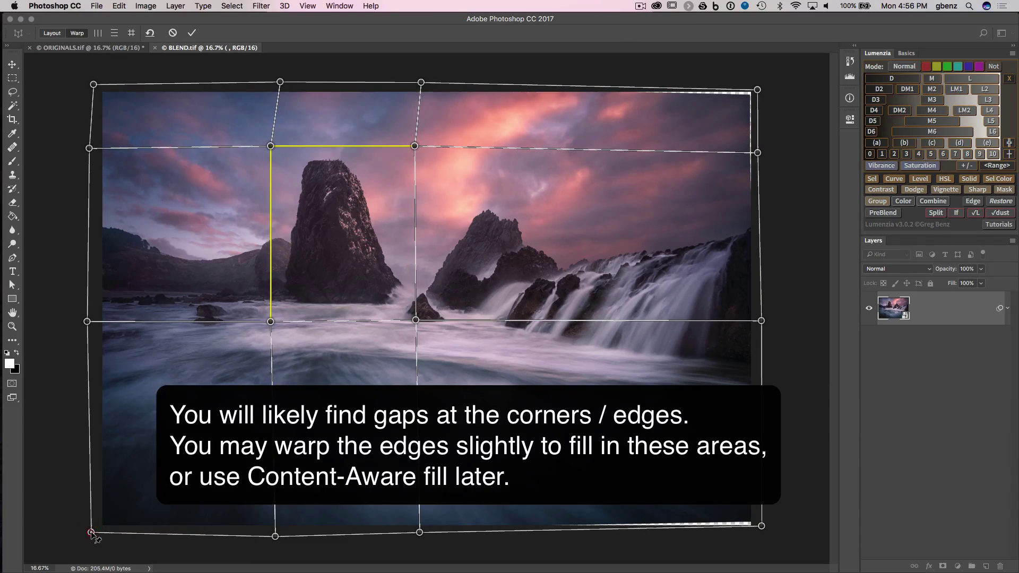
drag(762, 526, 763, 530)
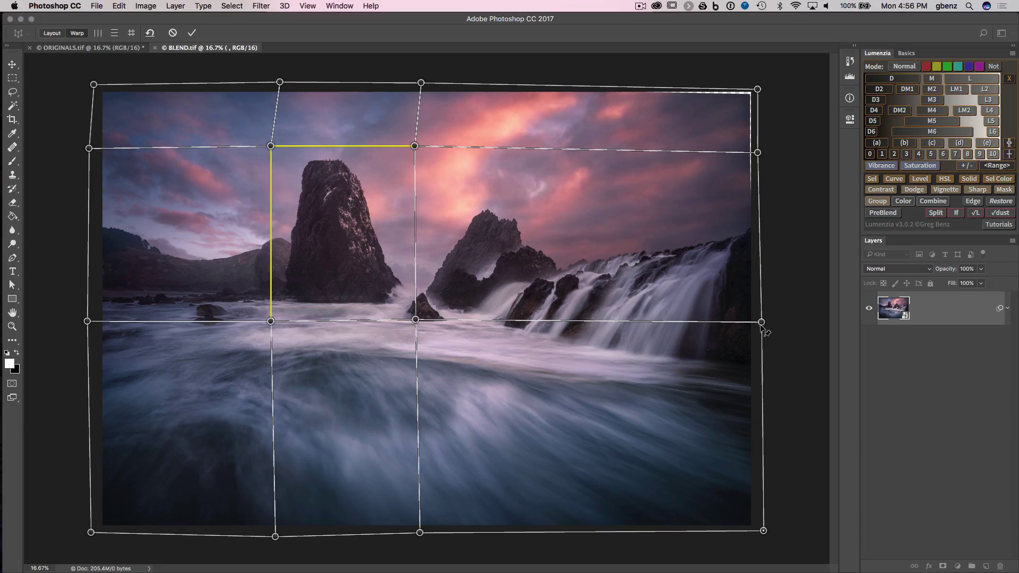
drag(761, 321, 760, 322)
drag(757, 152, 761, 149)
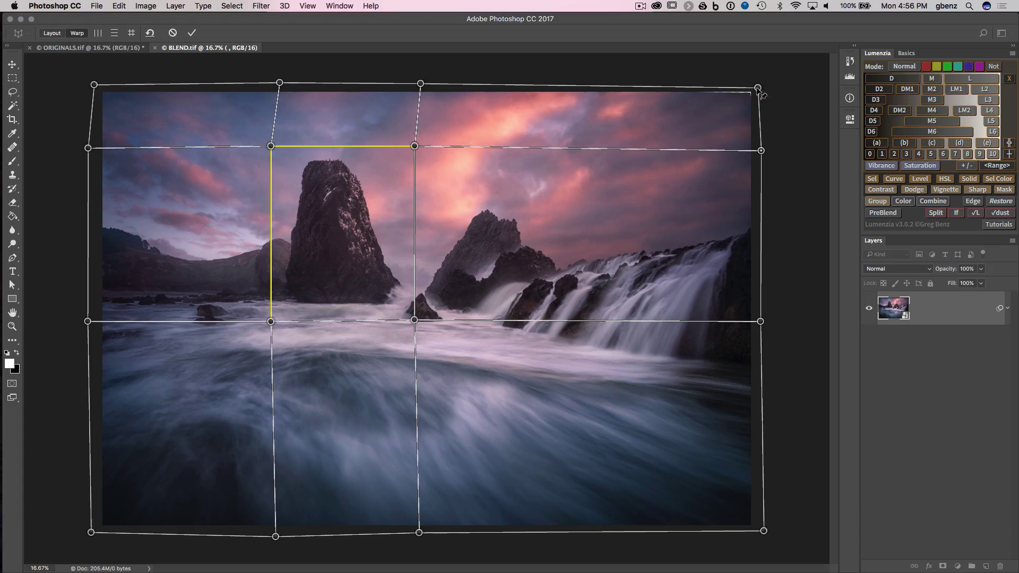
drag(757, 87, 761, 85)
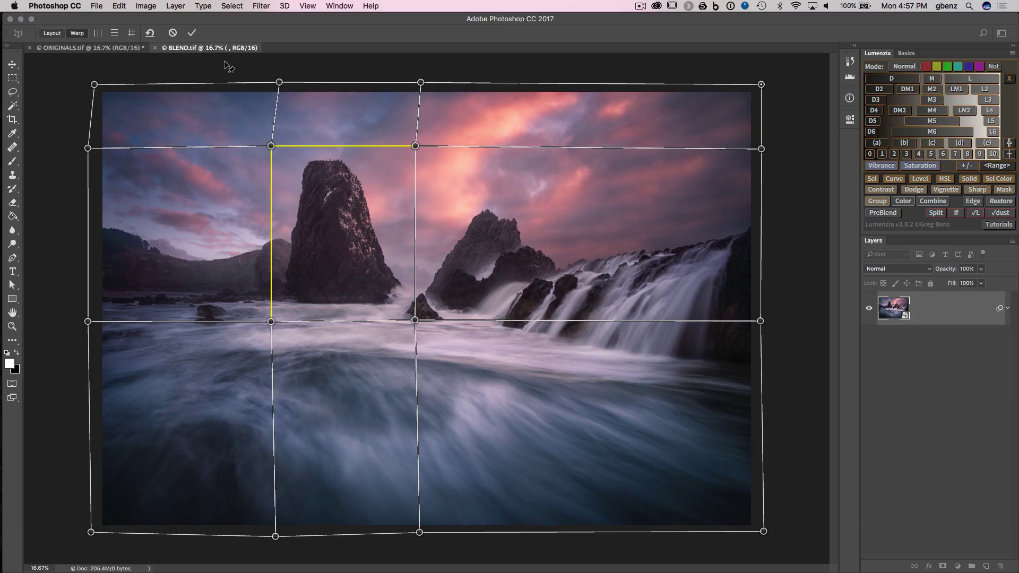
Commit the Perspective Warp smart filter, compare with undo, then lower the upper-left pin and recommit.
click(191, 34)
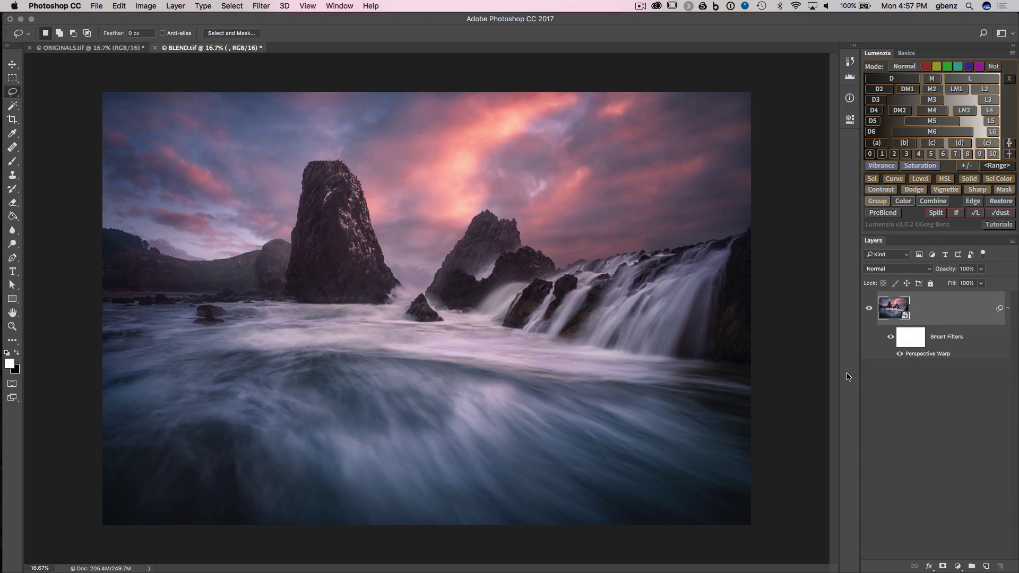
key(super+z)
key(super+z)
key(super+z)
key(super+z)
double_click(921, 354)
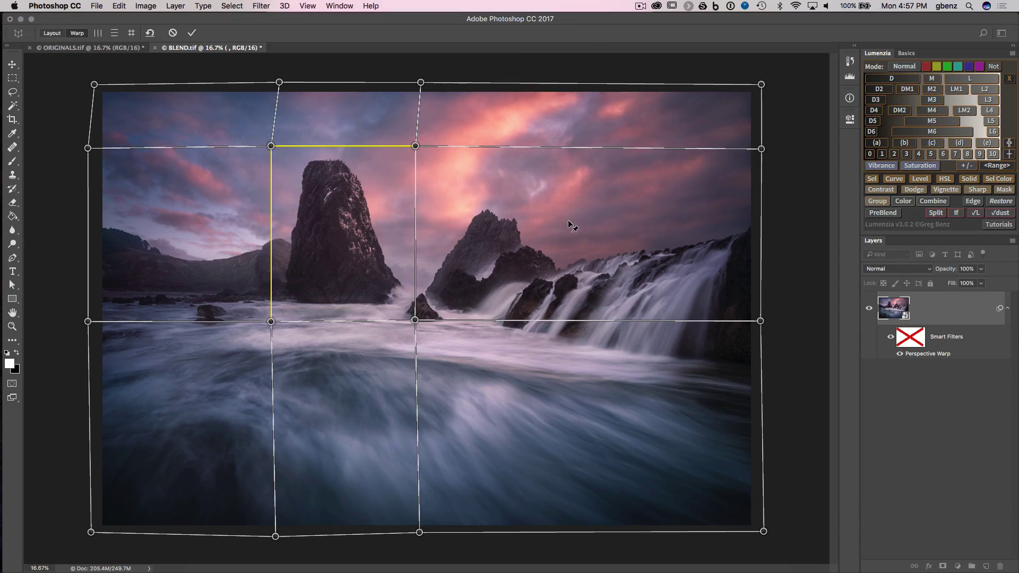
drag(272, 146, 266, 147)
click(189, 33)
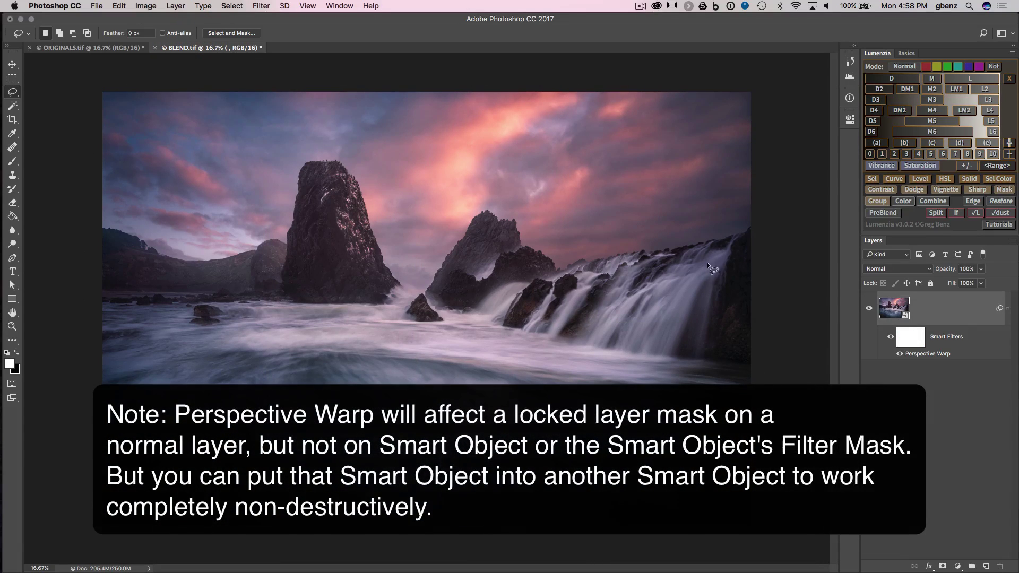
Select the seascape Smart Object layer itself and add an empty white layer mask to it.
click(916, 343)
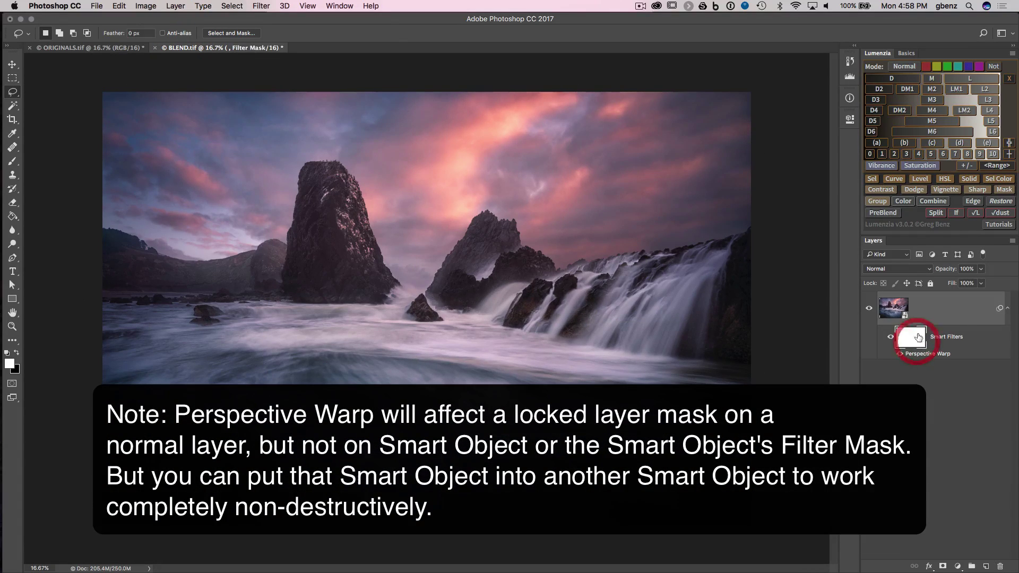
click(914, 309)
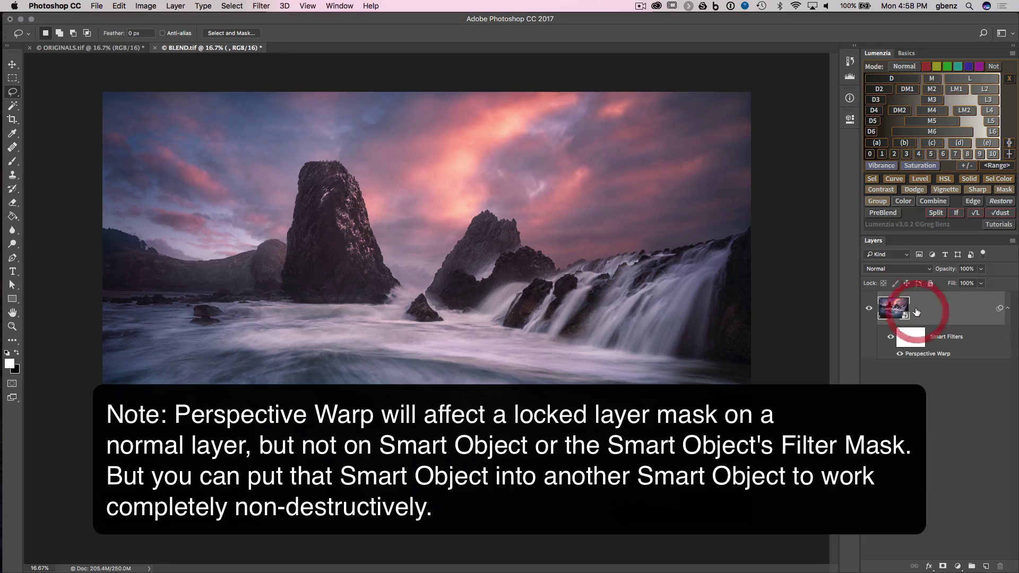
click(943, 566)
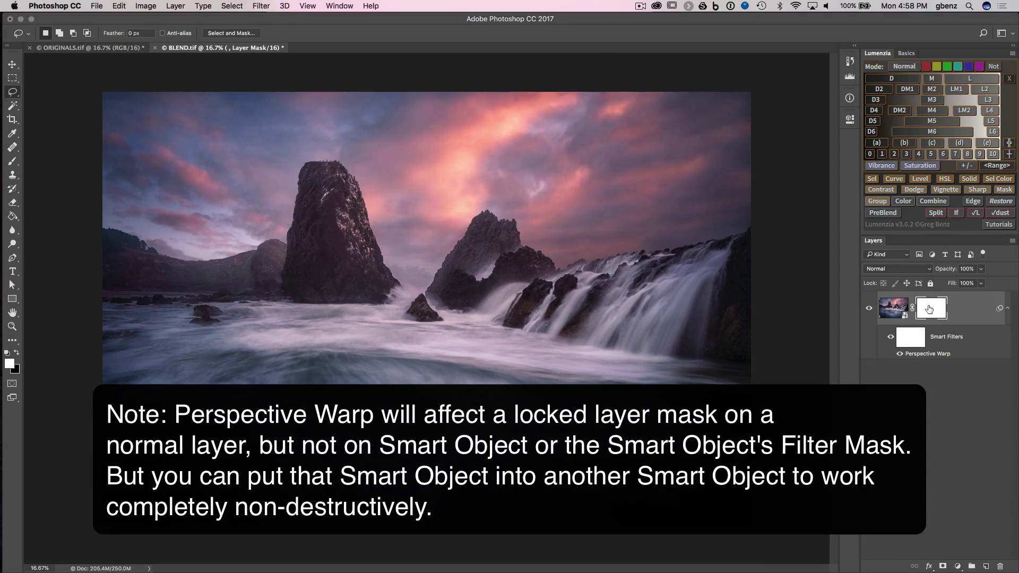